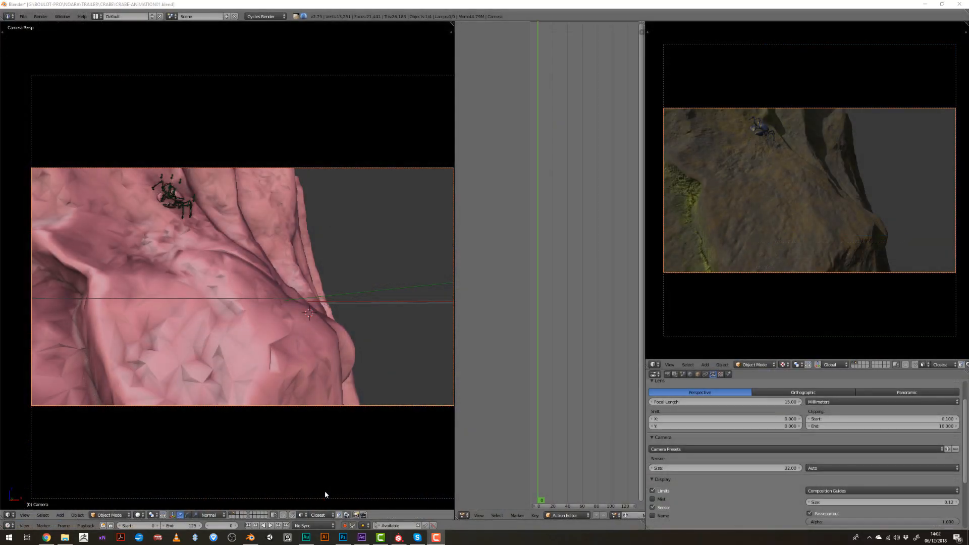
- Play the crab's animation in the camera views
{"action": "key", "text": "alt+a"}
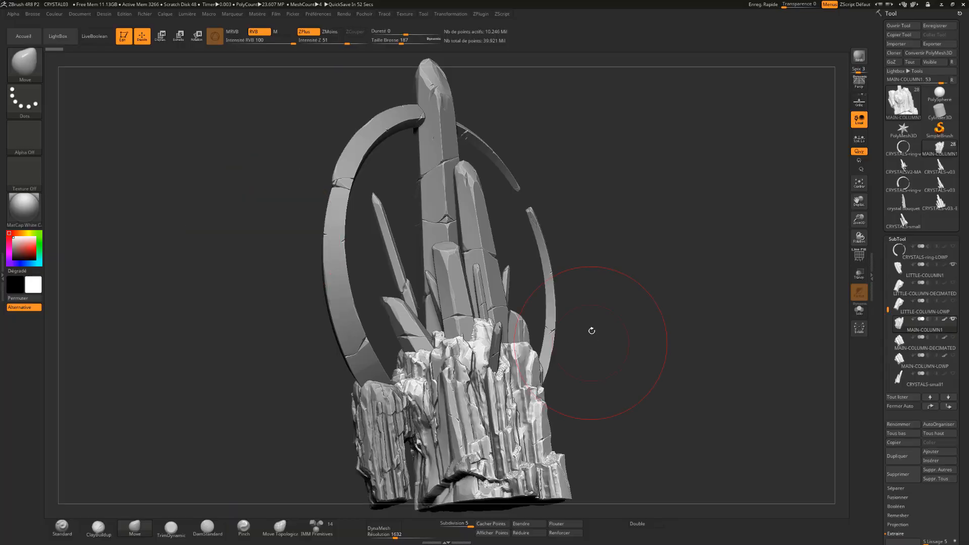
- Switch to ZBrush and examine the crystal sculpt's rock columns up close and from several angles
{"action": "mouse_move", "coordinate": [590, 326]}
{"action": "left_mouse_down", "text": "alt"}
{"action": "mouse_move", "coordinate": [699, 396]}
{"action": "mouse_move", "coordinate": [687, 337]}
{"action": "left_mouse_up", "text": "alt"}
{"action": "mouse_move", "coordinate": [690, 375]}
{"action": "left_mouse_down", "text": "alt"}
{"action": "mouse_move", "coordinate": [656, 192]}
{"action": "mouse_move", "coordinate": [686, 277]}
{"action": "left_mouse_up", "text": "alt"}
{"action": "left_click_drag", "start_coordinate": [534, 204], "coordinate": [600, 271], "text": "alt"}
{"action": "key", "text": "f"}
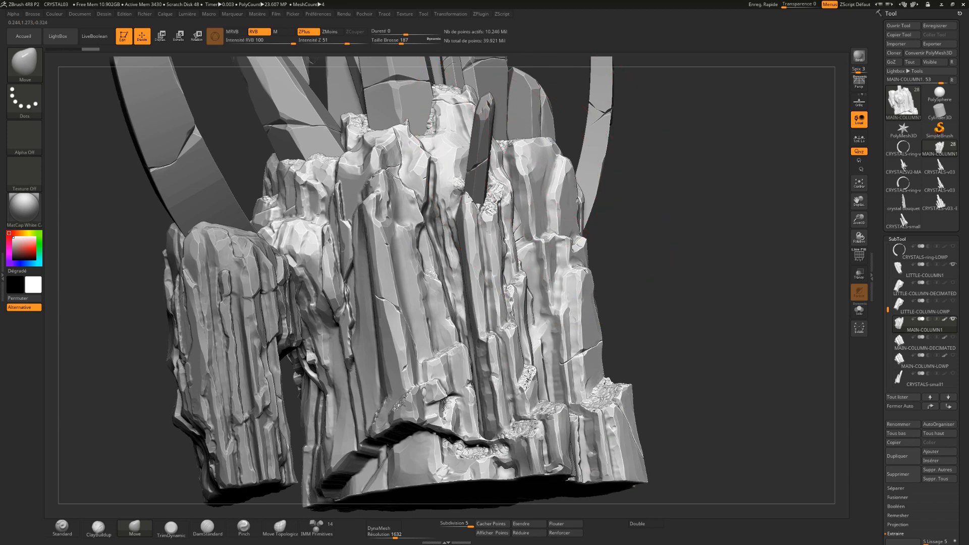
{"action": "left_click_drag", "start_coordinate": [551, 142], "coordinate": [560, 112]}
{"action": "left_click_drag", "start_coordinate": [472, 205], "coordinate": [474, 195]}
{"action": "key", "text": "f"}
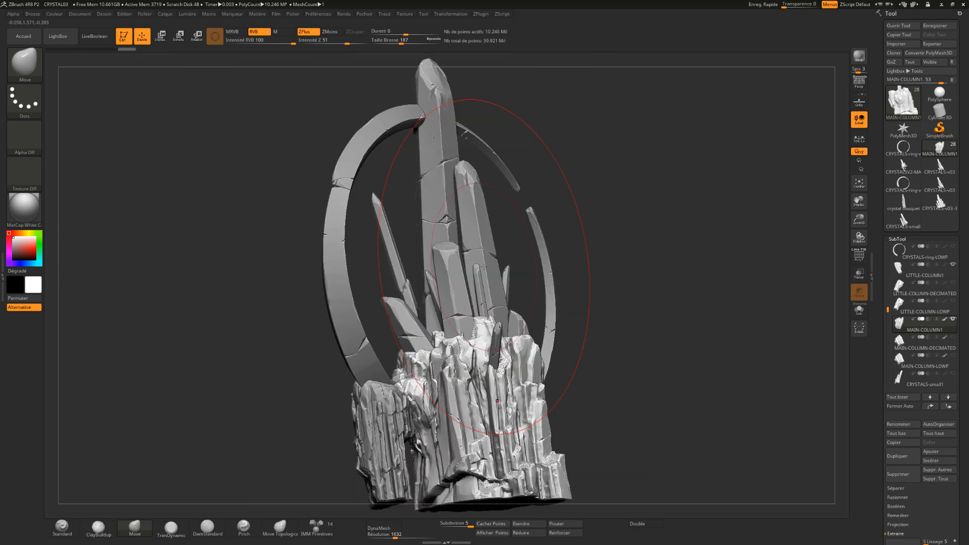
- Set the Move brush's size to 14
{"action": "type", "text": "se "}
{"action": "type", "text": "14"}
{"action": "key", "text": "Return"}
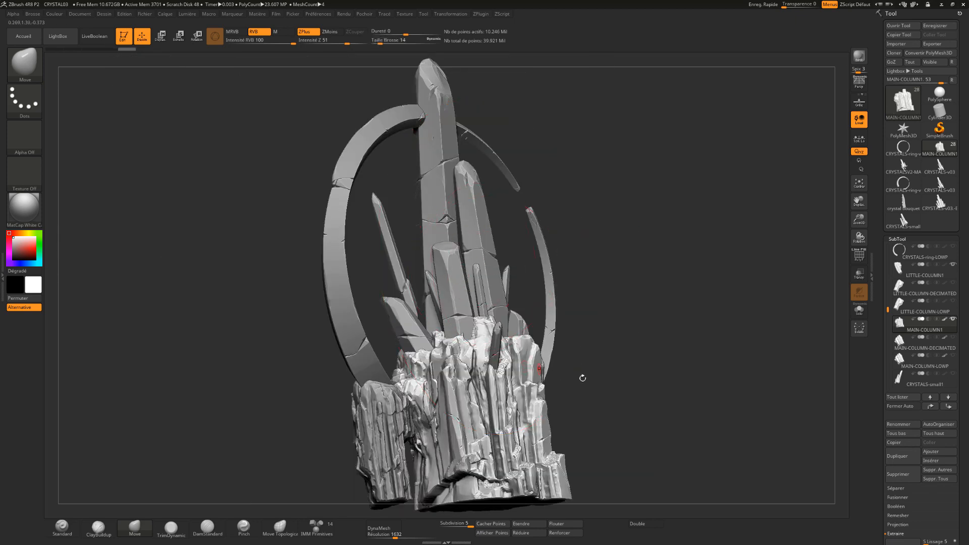
- Examine the crystal formation as a ZBrush sculpt, a coloured Blender model and a textured Substance Painter asset
{"action": "mouse_move", "coordinate": [588, 382]}
{"action": "left_mouse_down", "text": "alt"}
{"action": "mouse_move", "coordinate": [579, 403]}
{"action": "mouse_move", "coordinate": [576, 289]}
{"action": "left_mouse_up", "text": "alt"}
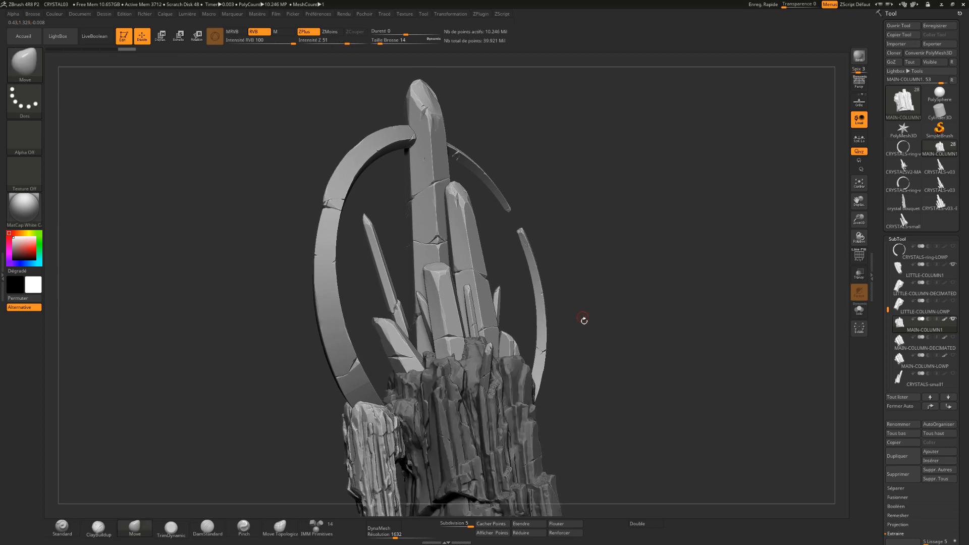
{"action": "left_click_drag", "start_coordinate": [591, 333], "coordinate": [569, 268]}
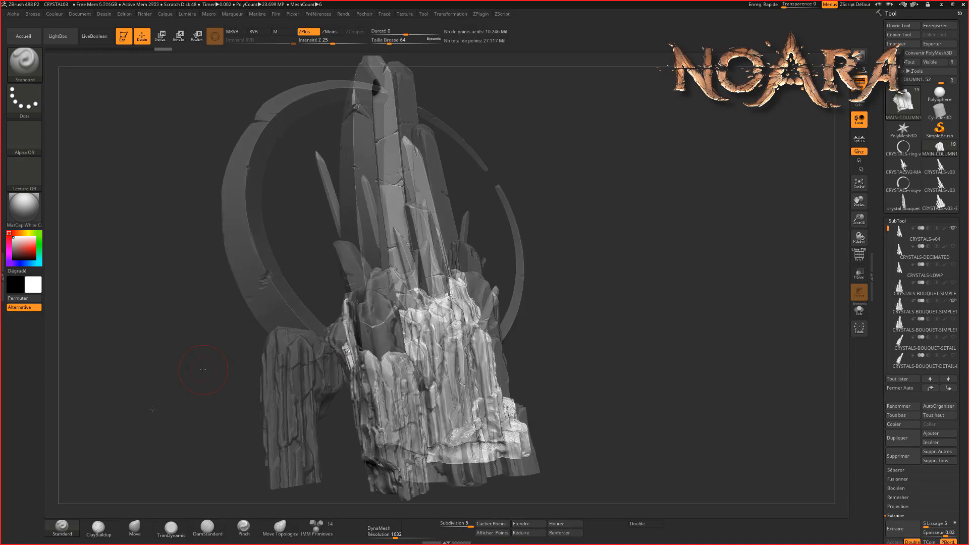
{"action": "left_click_drag", "start_coordinate": [212, 368], "coordinate": [238, 369]}
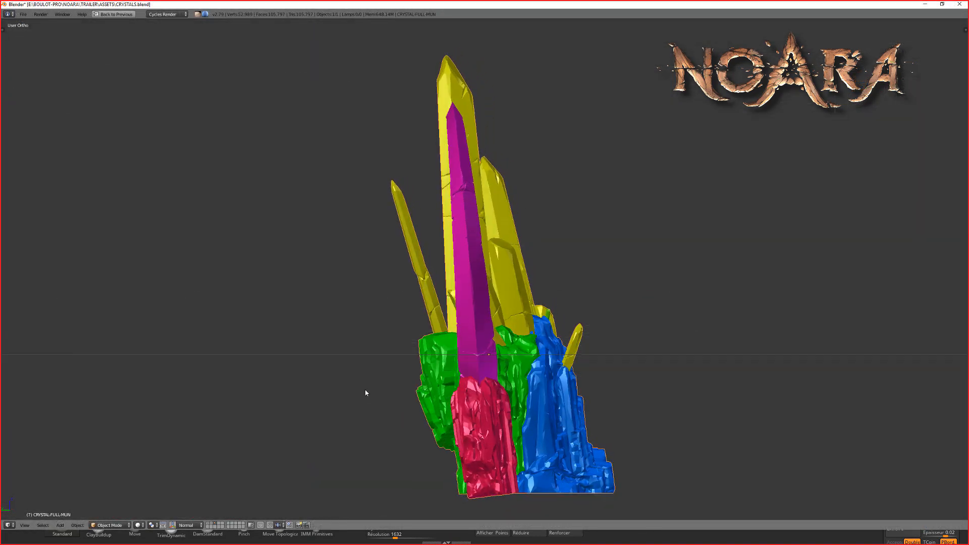
{"action": "middle_click_drag", "start_coordinate": [366, 393], "coordinate": [331, 391]}
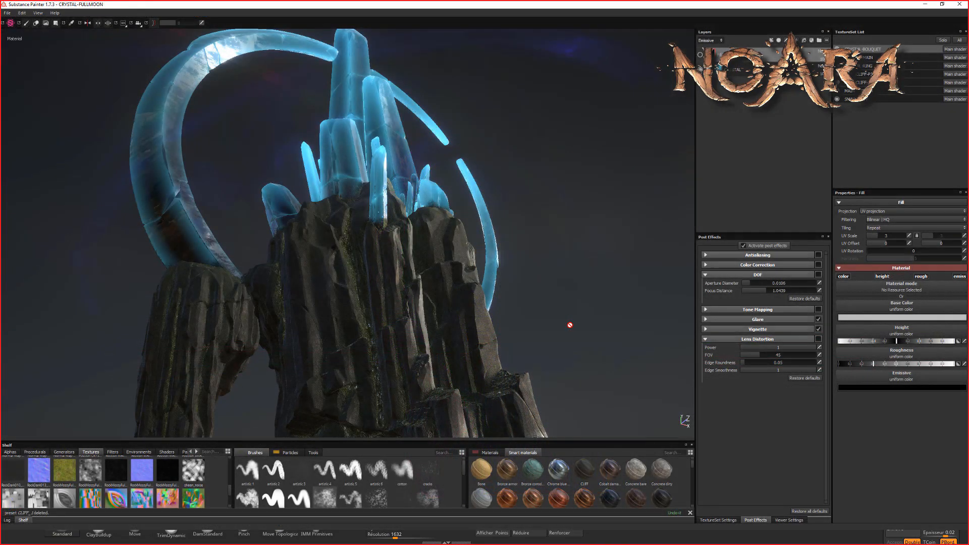
{"action": "mouse_move", "coordinate": [570, 325]}
{"action": "left_mouse_down", "text": "alt"}
{"action": "mouse_move", "coordinate": [608, 324]}
{"action": "mouse_move", "coordinate": [569, 273]}
{"action": "mouse_move", "coordinate": [583, 282]}
{"action": "left_mouse_up", "text": "alt"}
{"action": "right_click_drag", "start_coordinate": [582, 283], "coordinate": [540, 295], "text": "shift"}
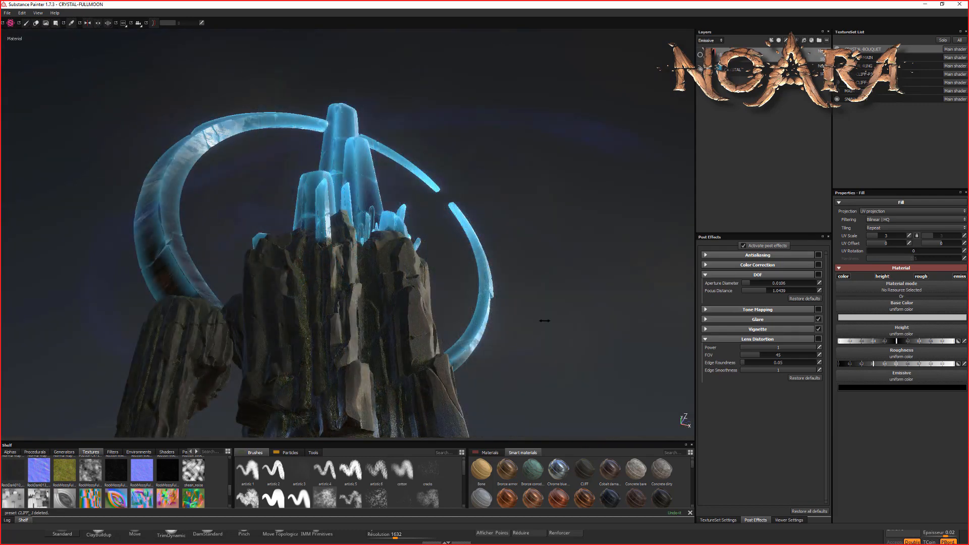
{"action": "mouse_move", "coordinate": [551, 322]}
{"action": "right_mouse_down", "text": "shift"}
{"action": "mouse_move", "coordinate": [564, 326]}
{"action": "mouse_move", "coordinate": [548, 323]}
{"action": "right_mouse_up", "text": "shift"}
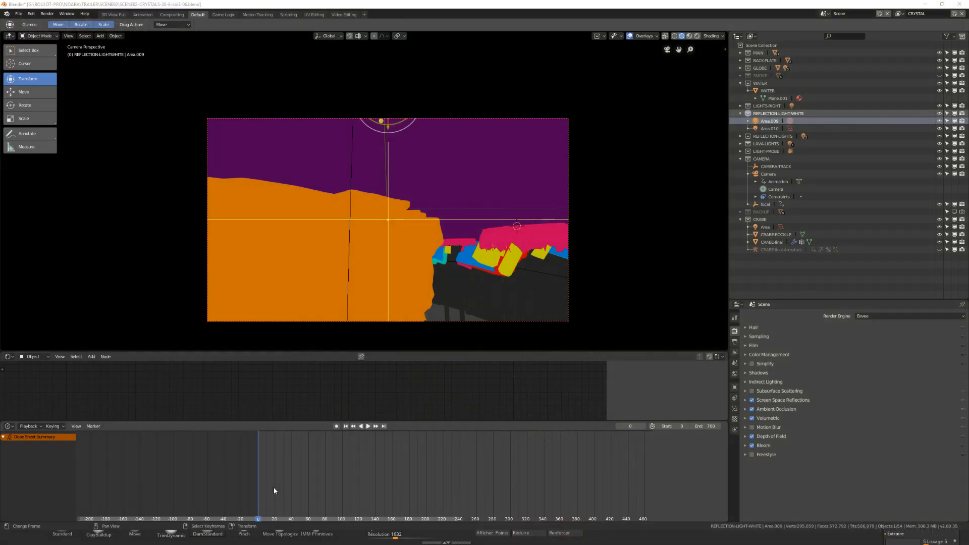
- Play the crystal scene's animation in Blender and enable Cavity and Outline in the viewport shading
{"action": "key", "text": "space"}
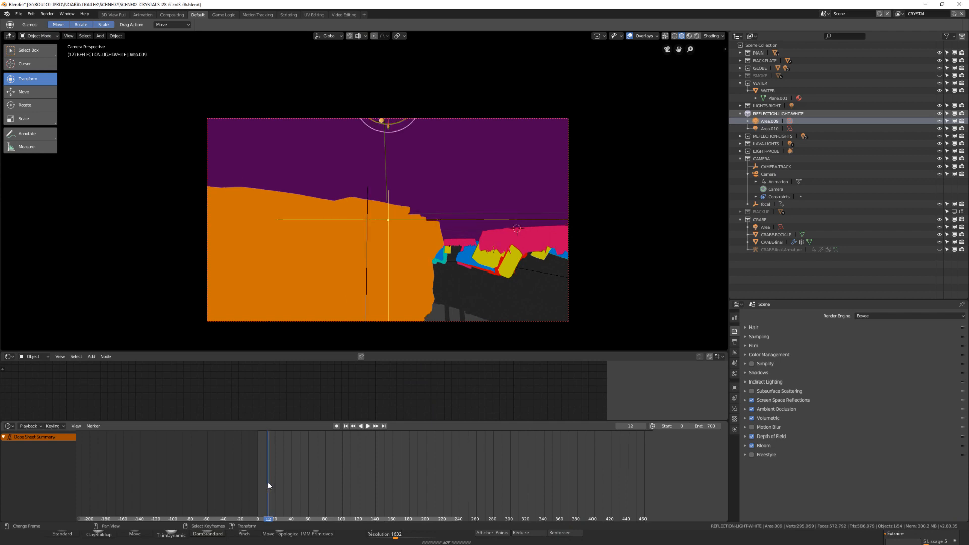
{"action": "left_click", "coordinate": [712, 36]}
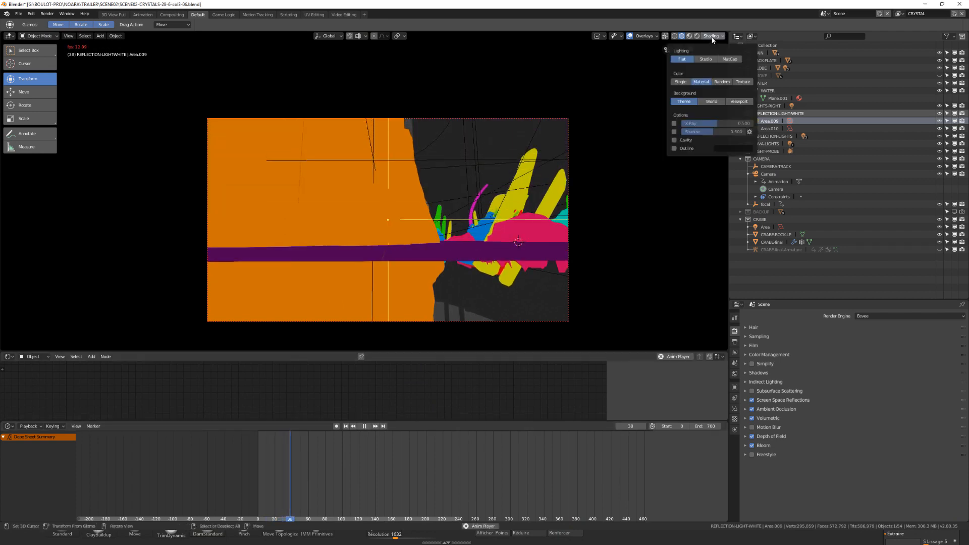
{"action": "left_click", "coordinate": [674, 140]}
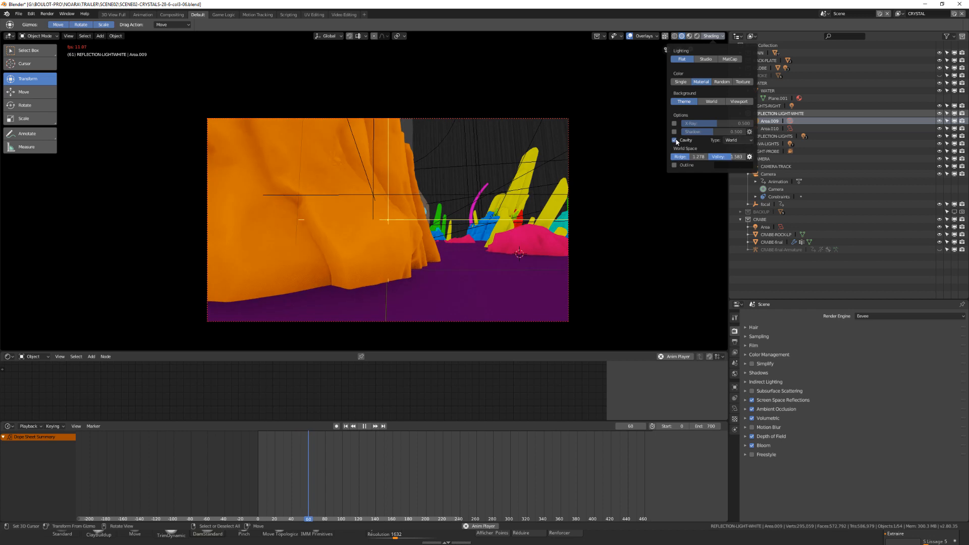
{"action": "left_click", "coordinate": [674, 166]}
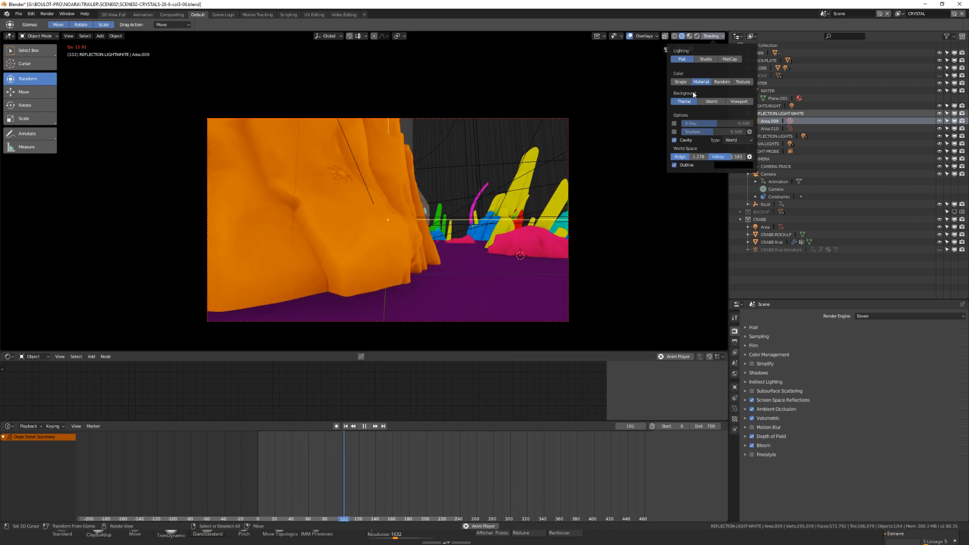
- Try the Random and Single viewport colour modes and return to Material colour
{"action": "left_click", "coordinate": [719, 83]}
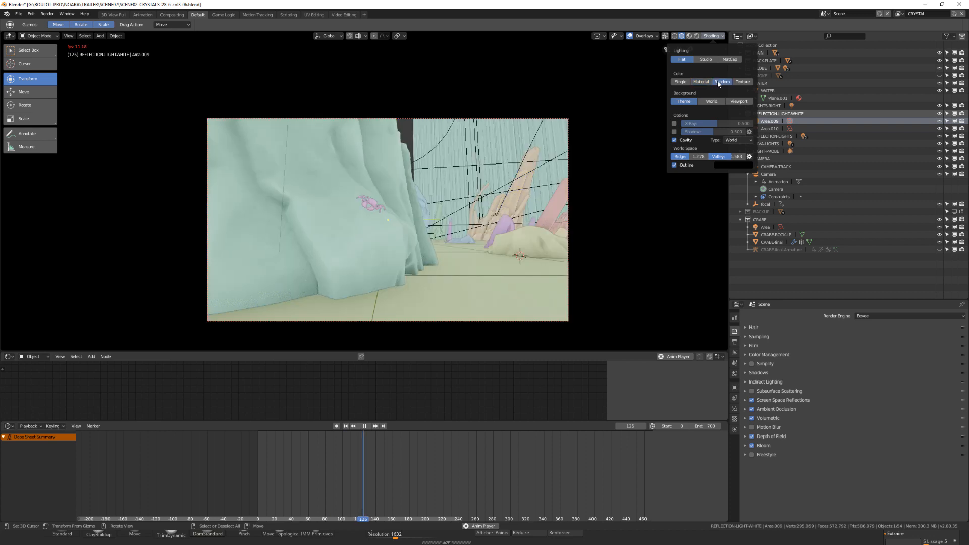
{"action": "left_click", "coordinate": [701, 82]}
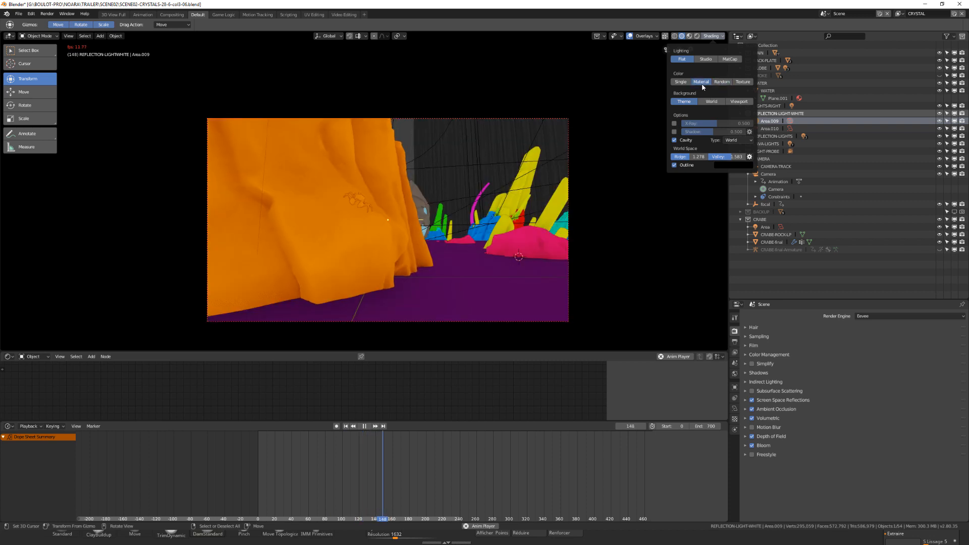
{"action": "left_click", "coordinate": [681, 82]}
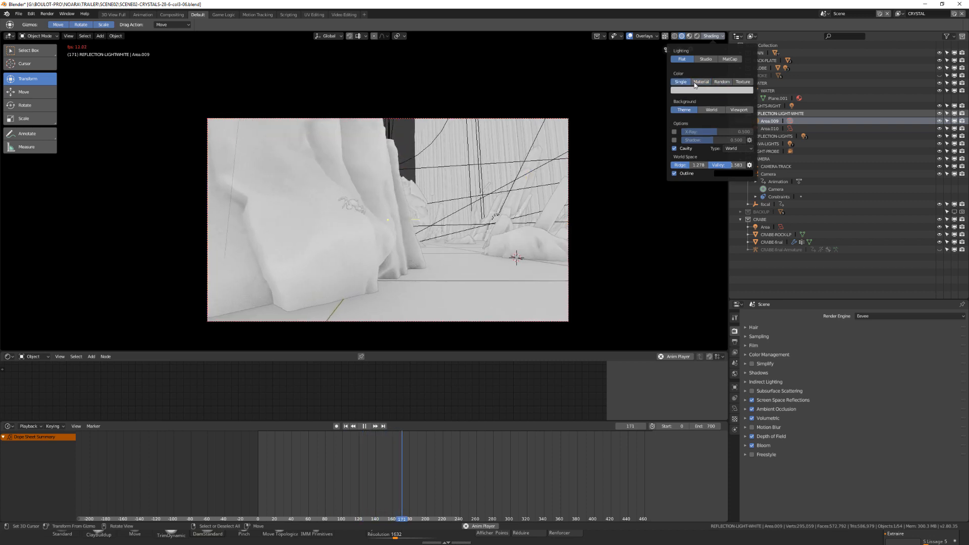
{"action": "left_click", "coordinate": [701, 82]}
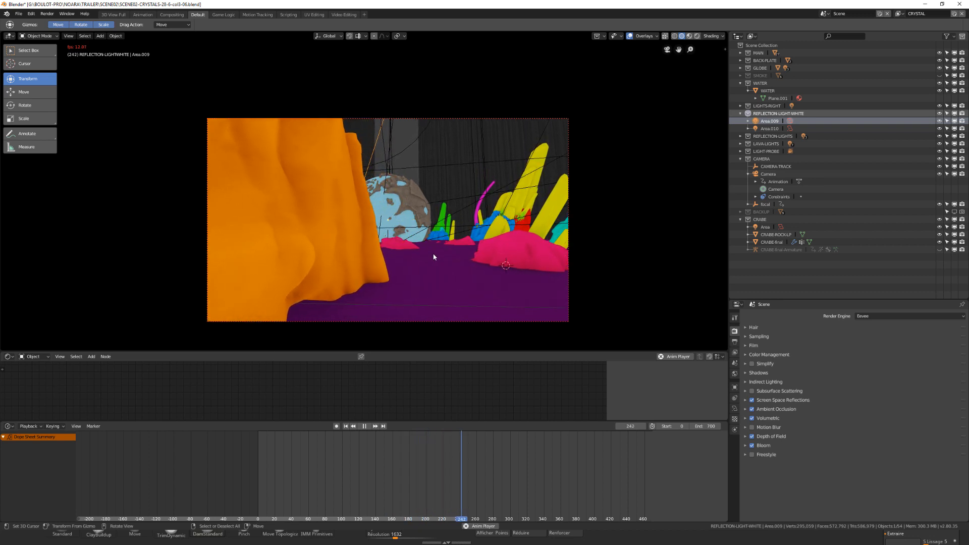
- Stop the playback and examine the whole crystal scene's layout from outside the camera
{"action": "key", "text": "space"}
{"action": "middle_click_drag", "start_coordinate": [448, 249], "coordinate": [440, 217]}
{"action": "scroll", "coordinate": [439, 254], "scroll_direction": "down", "scroll_amount": 4}
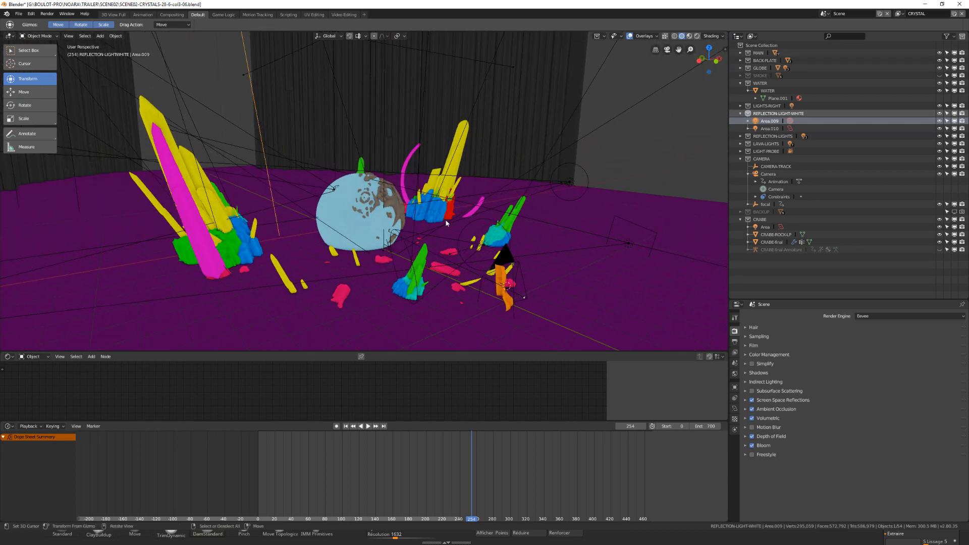
{"action": "key", "text": "KP_0"}
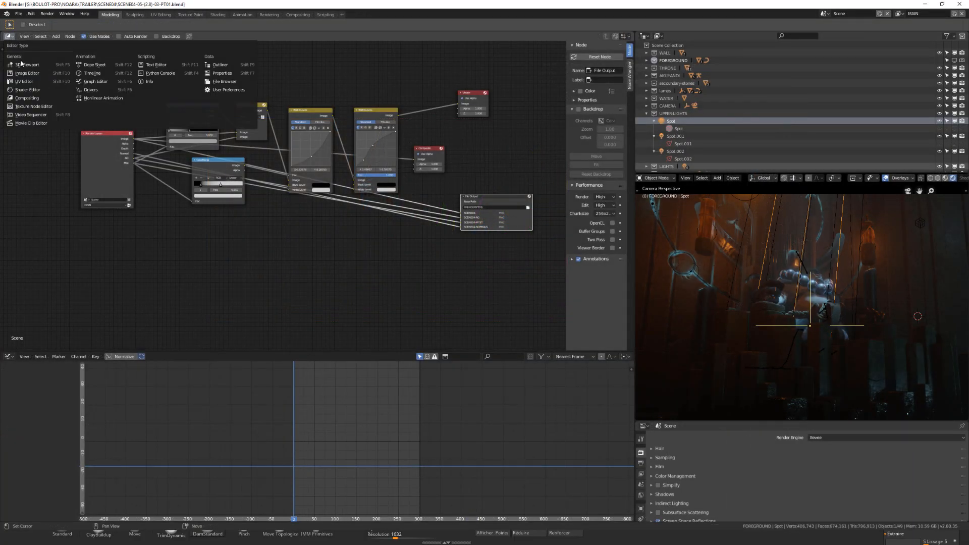
- Change the compositing node area to a 3D Viewport and widen the rendered camera view beside it
{"action": "left_click", "coordinate": [22, 65]}
{"action": "scroll", "coordinate": [298, 197], "scroll_direction": "up", "scroll_amount": 2}
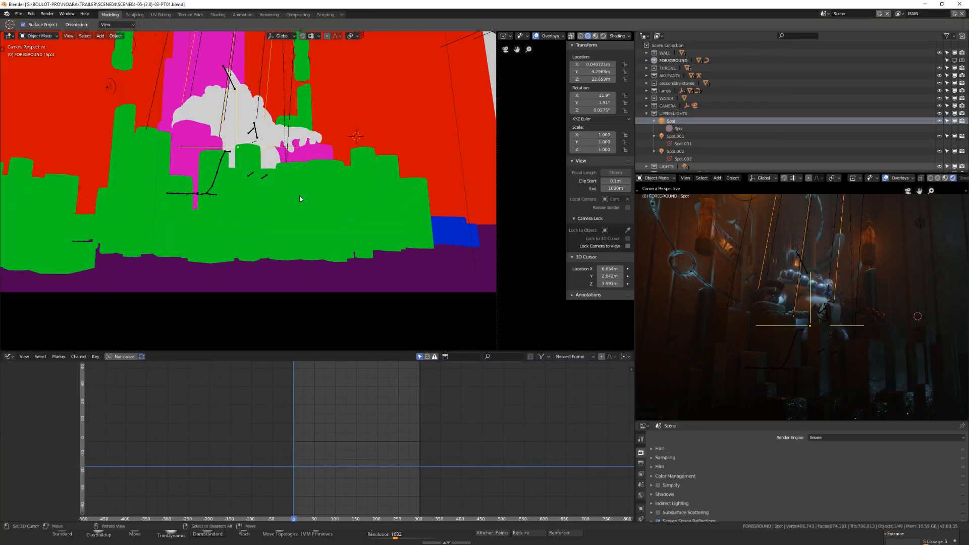
{"action": "middle_click_drag", "start_coordinate": [301, 196], "coordinate": [302, 200]}
{"action": "scroll", "coordinate": [302, 200], "scroll_direction": "down", "scroll_amount": 4}
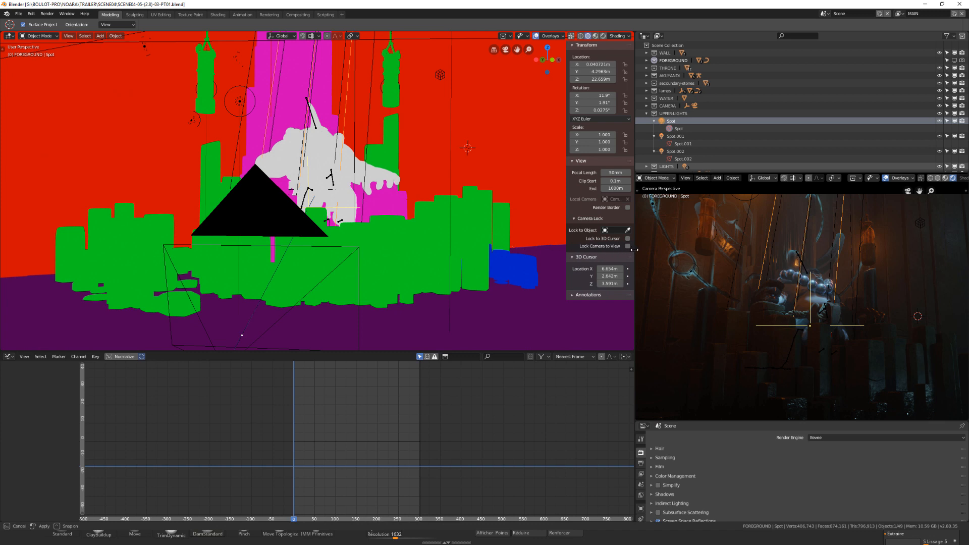
{"action": "left_click_drag", "start_coordinate": [635, 249], "coordinate": [527, 250]}
- Rotate the selected upper spot light to about X 11.5°, Y 1.11° and Z -0.06°
{"action": "scroll", "coordinate": [242, 267], "scroll_direction": "down", "scroll_amount": 3}
{"action": "middle_click_drag", "start_coordinate": [259, 241], "coordinate": [262, 200]}
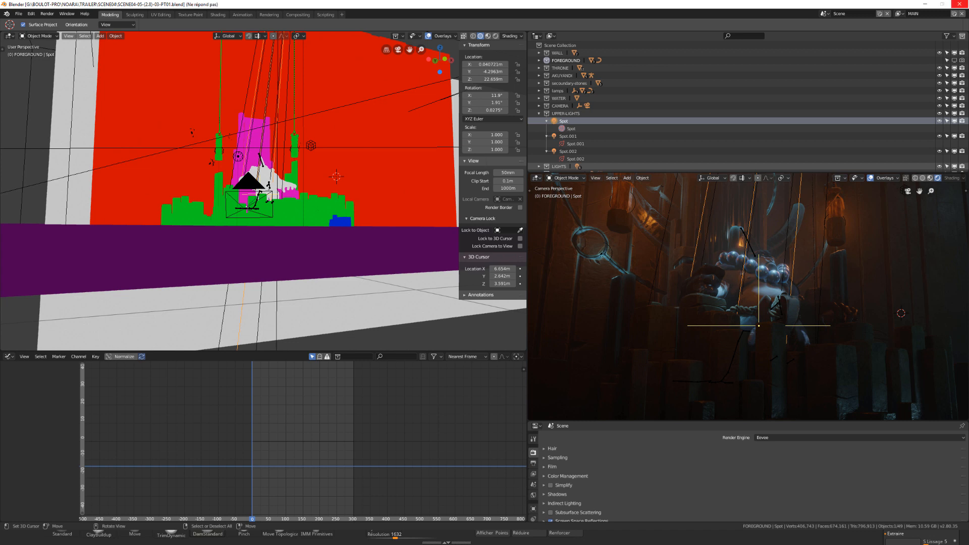
{"action": "key", "text": "r"}
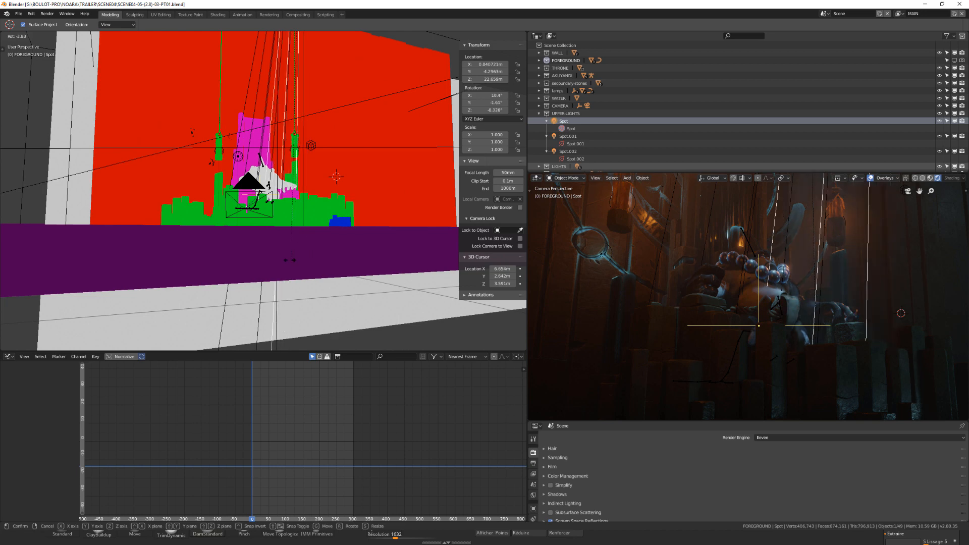
{"action": "left_click", "coordinate": [277, 260]}
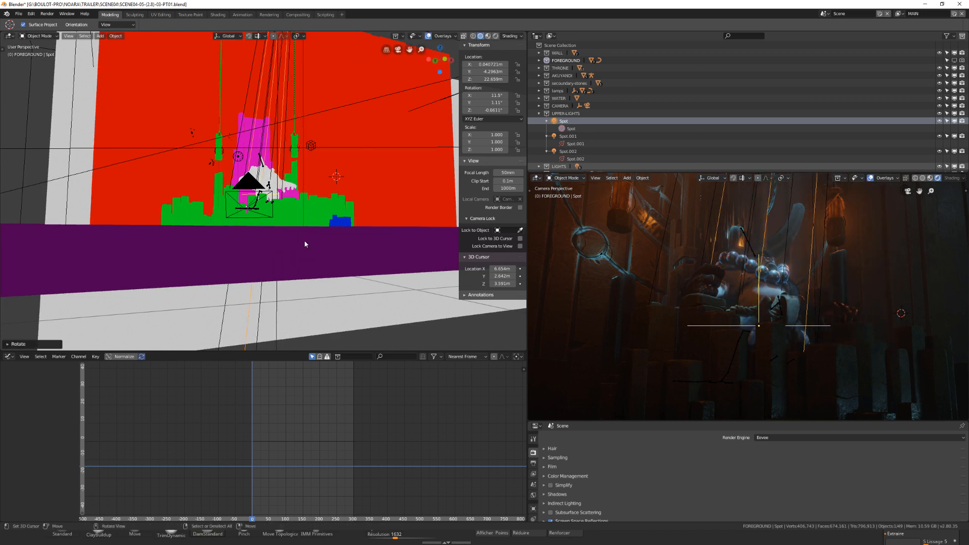
- Hide the WATER, secondary stones and WALL collections in the viewport
{"action": "scroll", "coordinate": [301, 201], "scroll_direction": "up", "scroll_amount": 4}
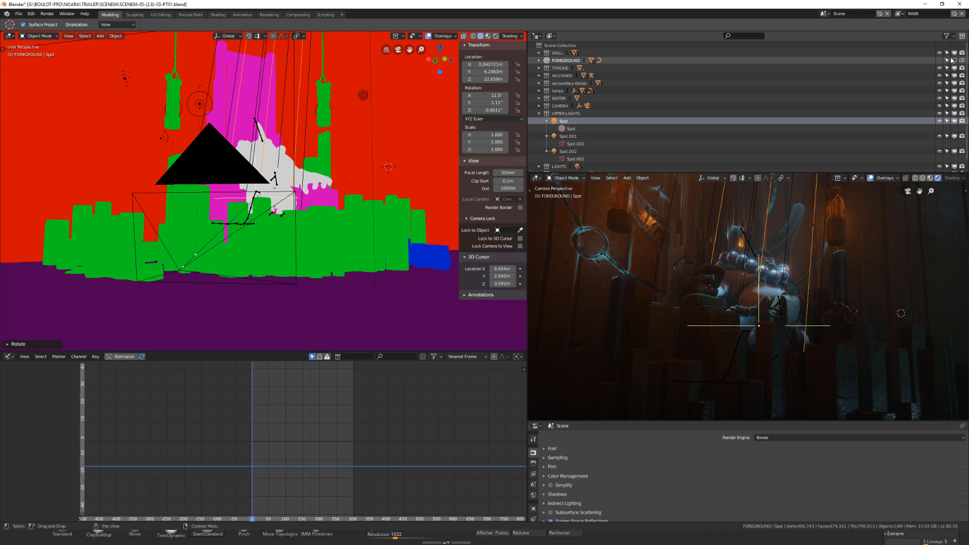
{"action": "left_click", "coordinate": [939, 99]}
{"action": "left_click", "coordinate": [940, 83]}
{"action": "left_click", "coordinate": [939, 53]}
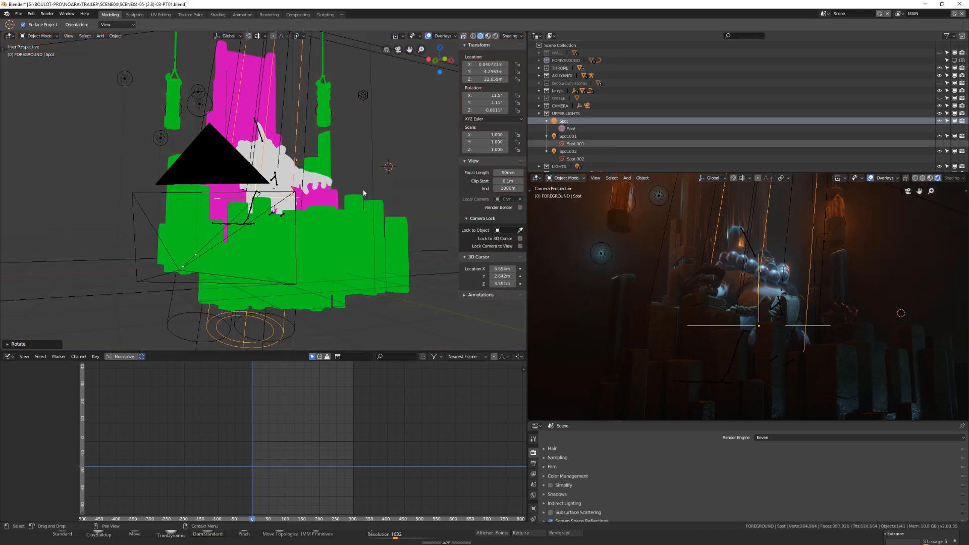
- Move the point light beside the throne to about X 1.83 m, Y 1.66 m, Z 4.93 m
{"action": "left_click", "coordinate": [198, 100]}
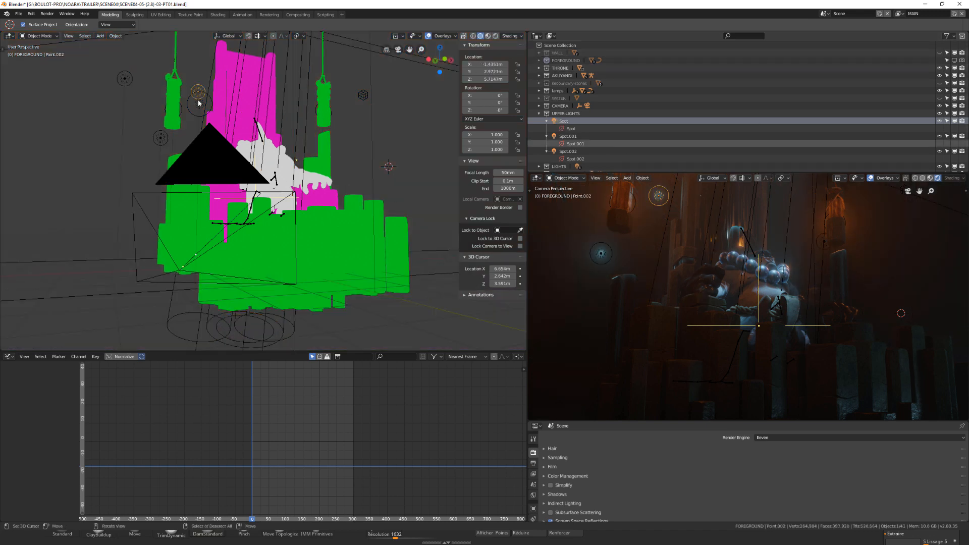
{"action": "key", "text": "g"}
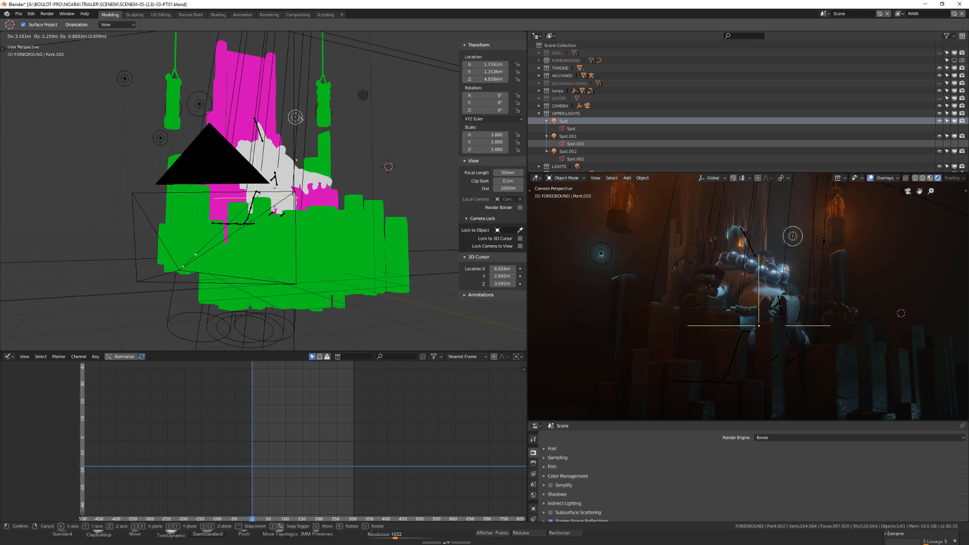
{"action": "left_click", "coordinate": [307, 120]}
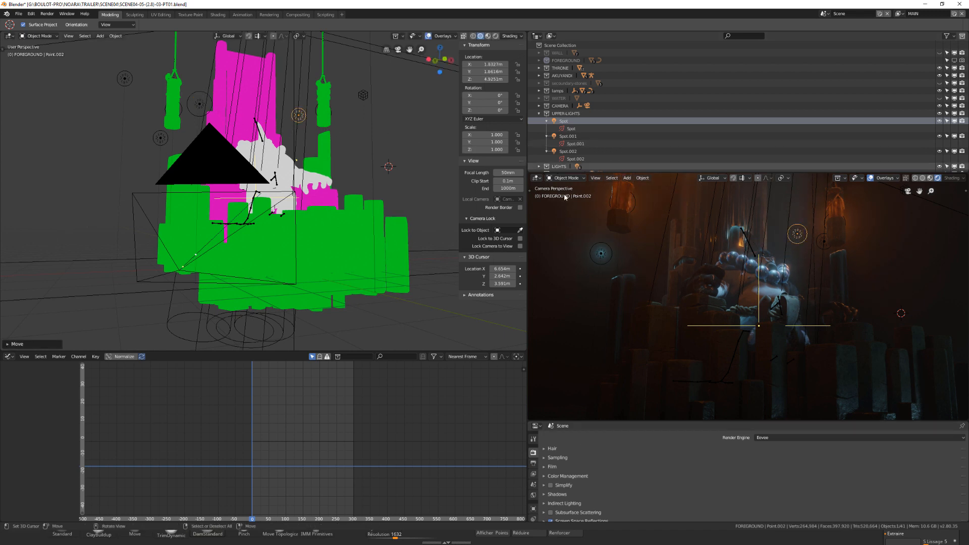
- Set the point light's energy to 10 and hide the overlays in the rendered camera view
{"action": "scroll", "coordinate": [534, 475], "scroll_direction": "down", "scroll_amount": 2}
{"action": "left_click", "coordinate": [534, 493]}
{"action": "left_click_drag", "start_coordinate": [837, 488], "coordinate": [883, 487]}
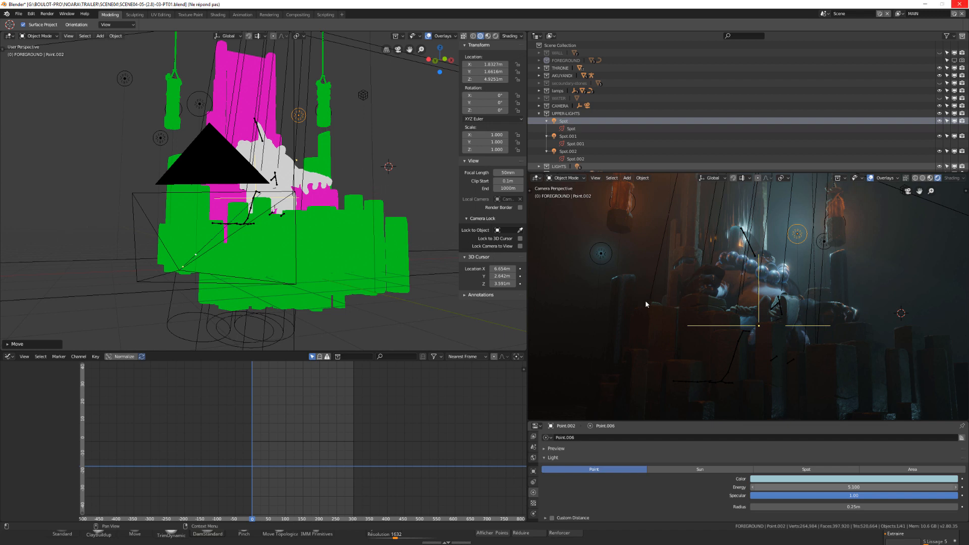
{"action": "left_click", "coordinate": [870, 178]}
- Move the point light closer to the seated figure, to about X 1.13 m, Y 1.54 m, Z 4.20 m
{"action": "scroll", "coordinate": [290, 162], "scroll_direction": "down", "scroll_amount": 1}
{"action": "scroll", "coordinate": [290, 162], "scroll_direction": "up", "scroll_amount": 2}
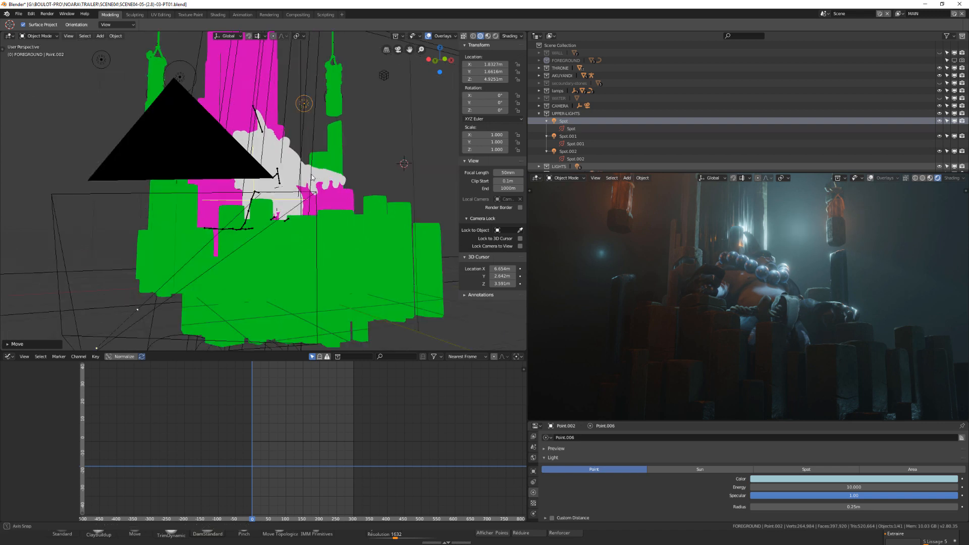
{"action": "middle_click_drag", "start_coordinate": [290, 162], "coordinate": [260, 180]}
{"action": "key", "text": "g"}
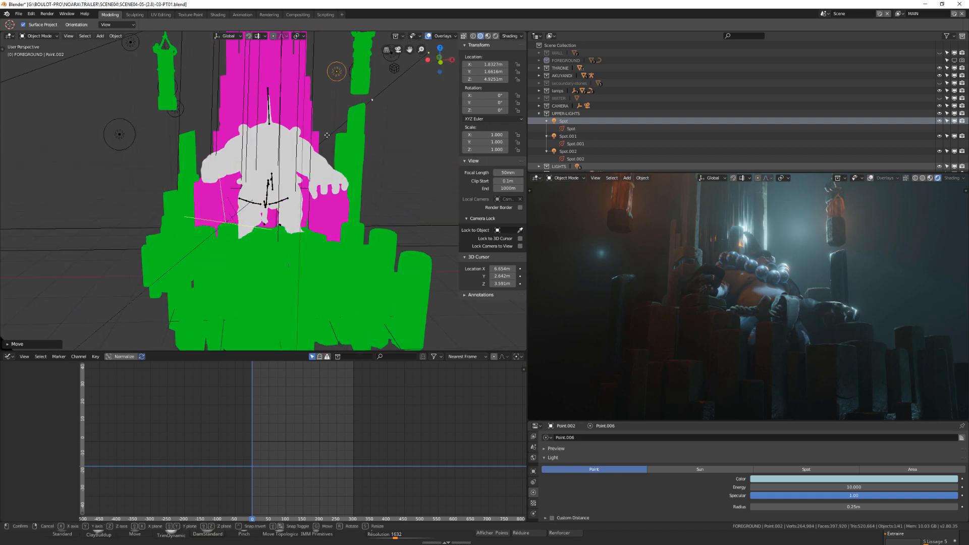
{"action": "left_click", "coordinate": [308, 155]}
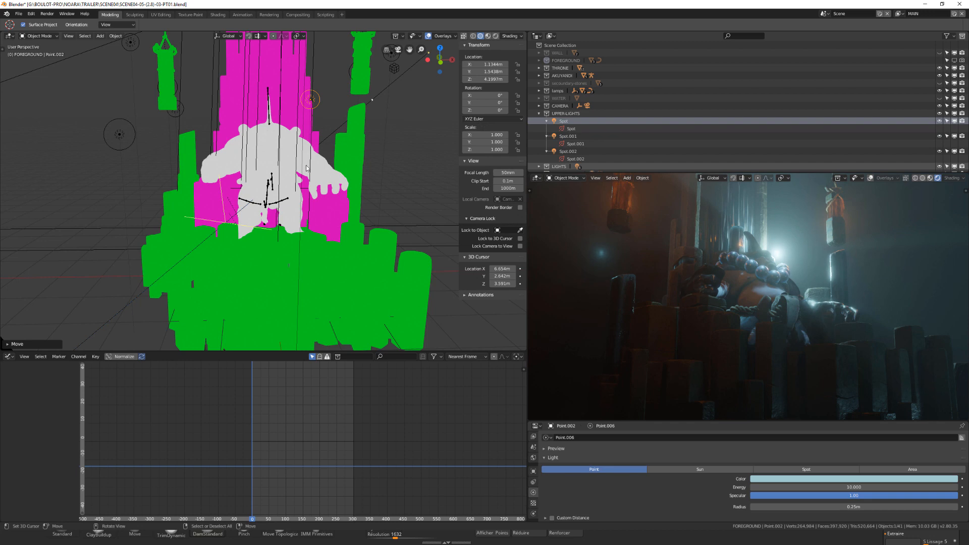
- Reposition the point light around the seated figure on the throne
{"action": "scroll", "coordinate": [306, 168], "scroll_direction": "down", "scroll_amount": 2}
{"action": "middle_click_drag", "start_coordinate": [282, 171], "coordinate": [274, 166]}
{"action": "key", "text": "g"}
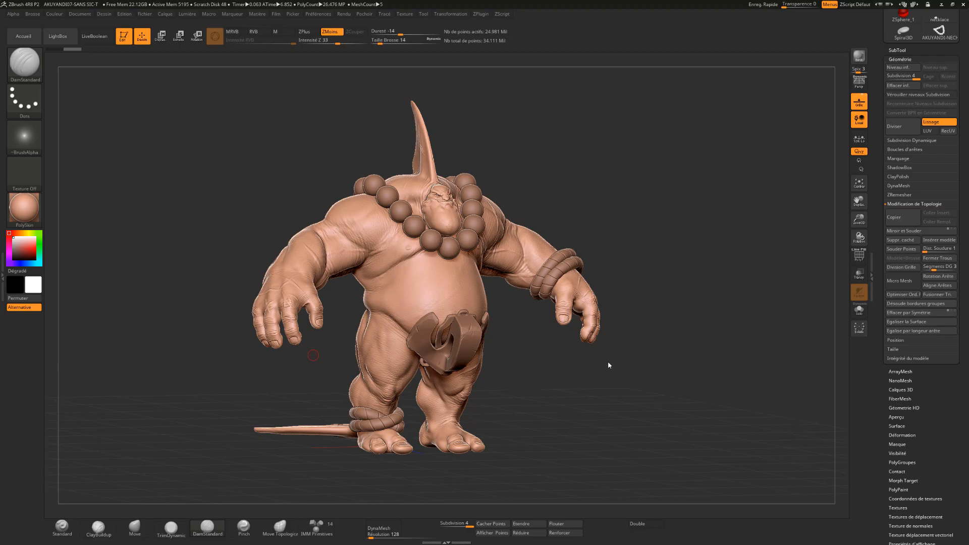
- Examine the character's sculpted head, and the face topology of the low-poly AKUYANDI-LP mesh up close
{"action": "left_click_drag", "start_coordinate": [614, 363], "coordinate": [464, 380]}
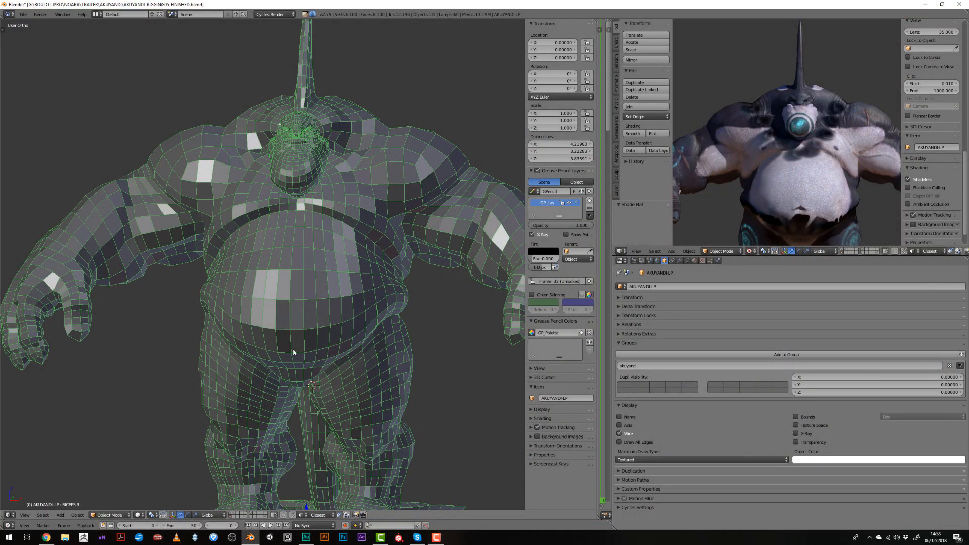
{"action": "mouse_move", "coordinate": [293, 352]}
{"action": "middle_mouse_down"}
{"action": "mouse_move", "coordinate": [320, 313]}
{"action": "mouse_move", "coordinate": [326, 372]}
{"action": "mouse_move", "coordinate": [313, 350]}
{"action": "mouse_move", "coordinate": [390, 365]}
{"action": "mouse_move", "coordinate": [297, 346]}
{"action": "middle_mouse_up"}
{"action": "scroll", "coordinate": [326, 372], "scroll_direction": "up", "scroll_amount": 4}
{"action": "key", "text": "Tab"}
{"action": "key", "text": "Tab"}
{"action": "scroll", "coordinate": [314, 351], "scroll_direction": "up", "scroll_amount": 3}
{"action": "scroll", "coordinate": [275, 244], "scroll_direction": "up", "scroll_amount": 3}
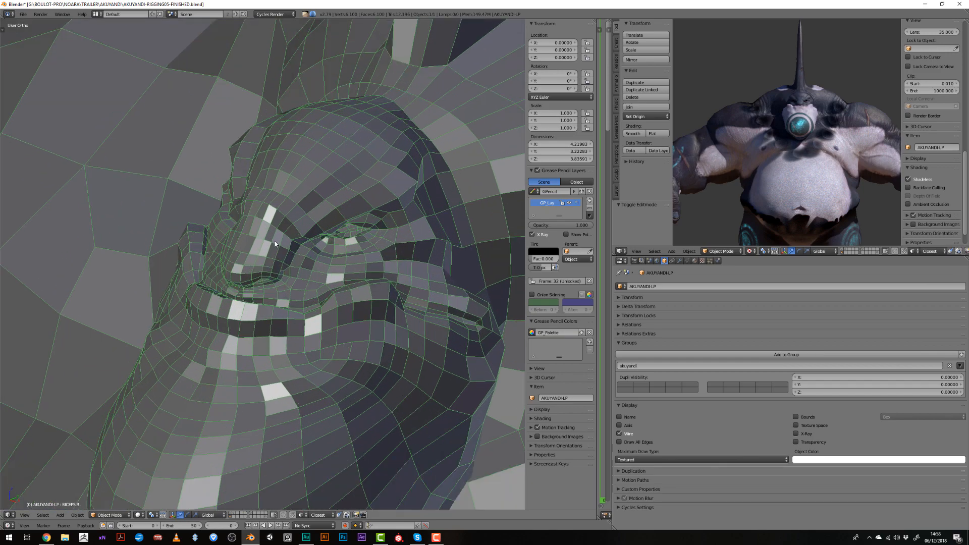
- Display the AKUYANDI-LP character with its textures and show the scene layer holding its rig
{"action": "key", "text": "alt+z"}
{"action": "middle_click_drag", "start_coordinate": [272, 263], "coordinate": [321, 283]}
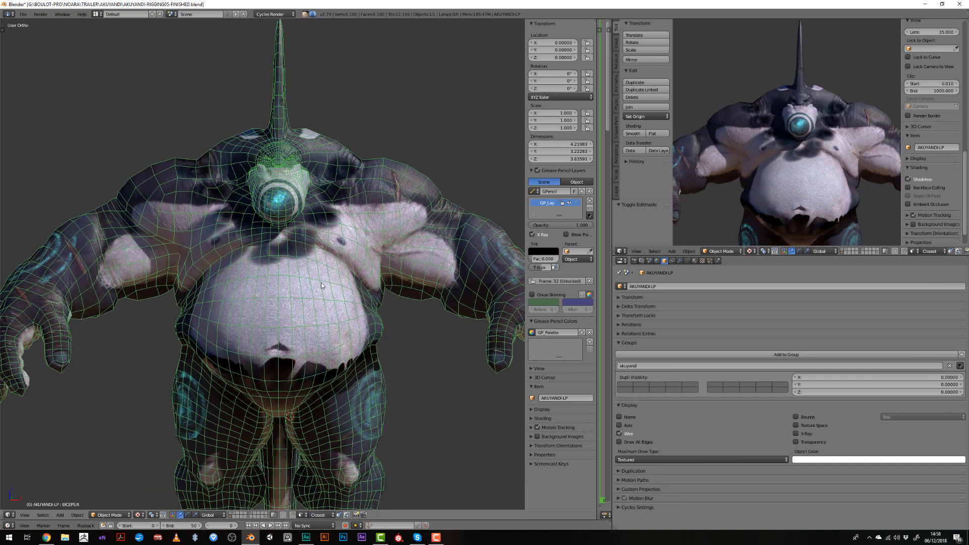
{"action": "left_click", "coordinate": [231, 515], "text": "shift"}
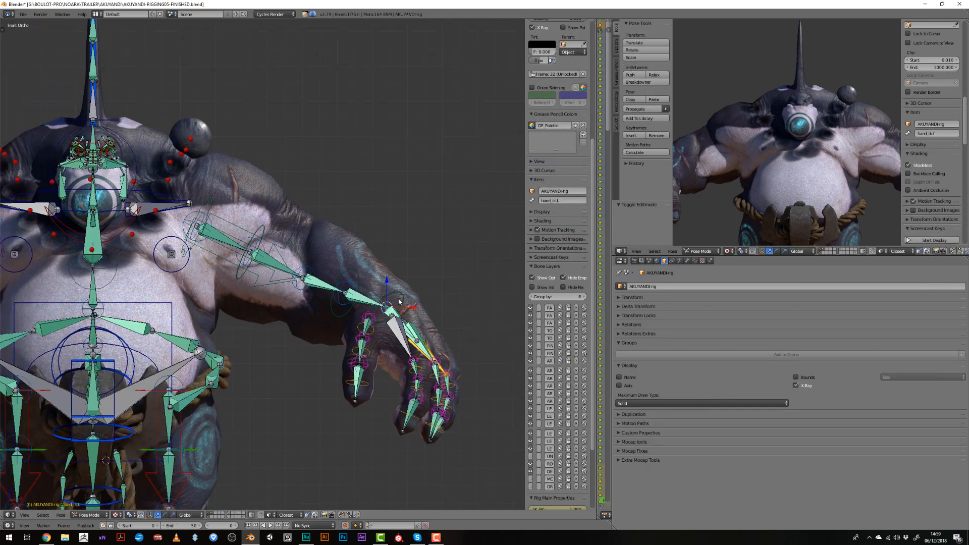
- Try moving the character's hand_ik.L control
{"action": "key", "text": "g"}
{"action": "left_click", "coordinate": [410, 326]}
{"action": "scroll", "coordinate": [218, 180], "scroll_direction": "down", "scroll_amount": 4}
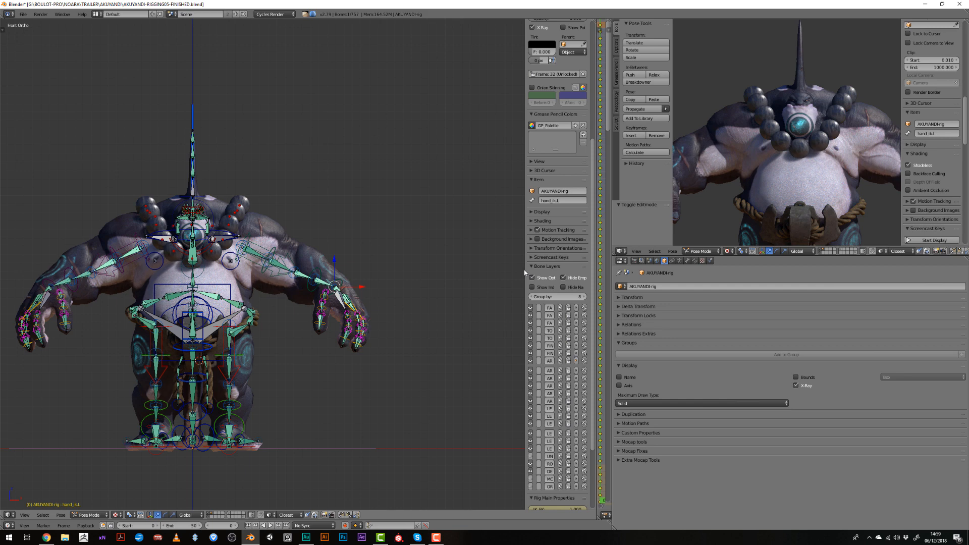
- Widen the rig properties, set the left arm's IK_FK to 0.000 and test-move the hand control
{"action": "left_click_drag", "start_coordinate": [524, 270], "coordinate": [464, 272]}
{"action": "scroll", "coordinate": [506, 426], "scroll_direction": "down", "scroll_amount": 5}
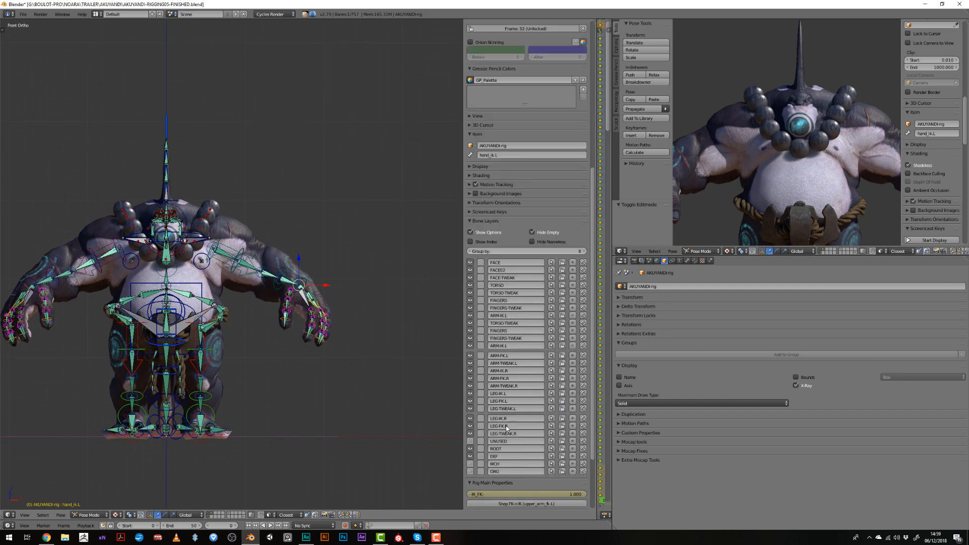
{"action": "left_click_drag", "start_coordinate": [556, 417], "coordinate": [470, 417]}
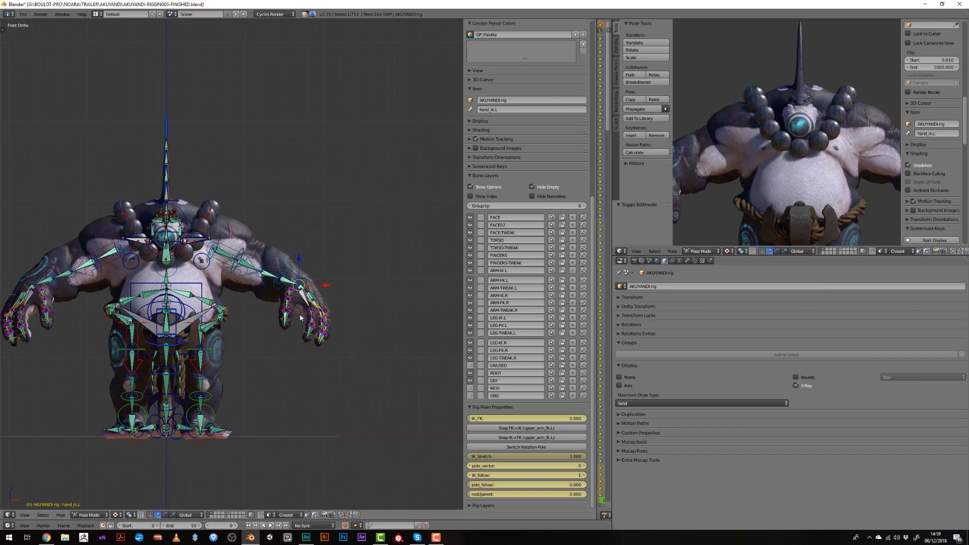
{"action": "key", "text": "g"}
{"action": "right_click", "coordinate": [333, 355]}
- Raise the left arm with the hand_ik.L control and rotate the hand about -25.4°
{"action": "scroll", "coordinate": [333, 355], "scroll_direction": "up", "scroll_amount": 6}
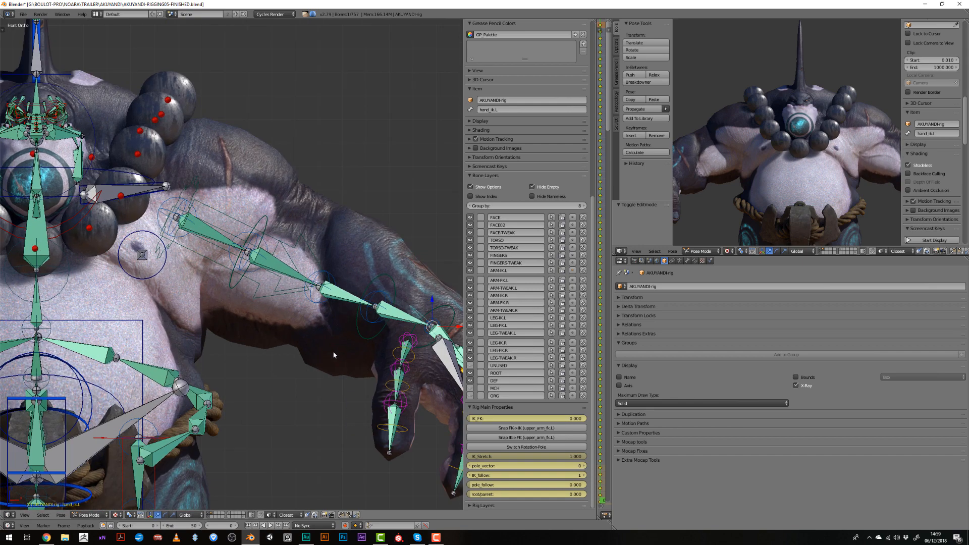
{"action": "scroll", "coordinate": [334, 355], "scroll_direction": "down", "scroll_amount": 5}
{"action": "key", "text": "n"}
{"action": "middle_click_drag", "start_coordinate": [324, 344], "coordinate": [357, 370]}
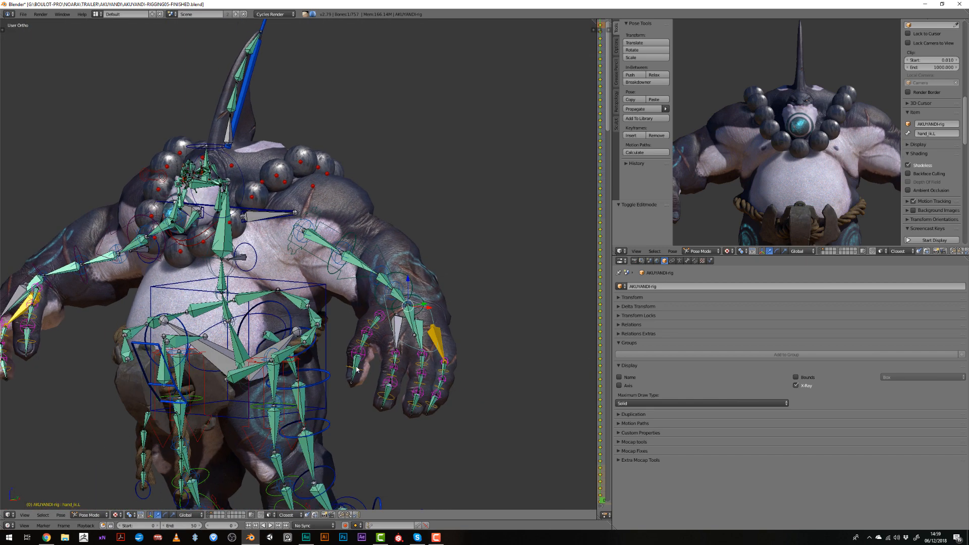
{"action": "key", "text": "g"}
{"action": "left_click", "coordinate": [340, 317]}
{"action": "key", "text": "r"}
{"action": "left_click", "coordinate": [400, 376]}
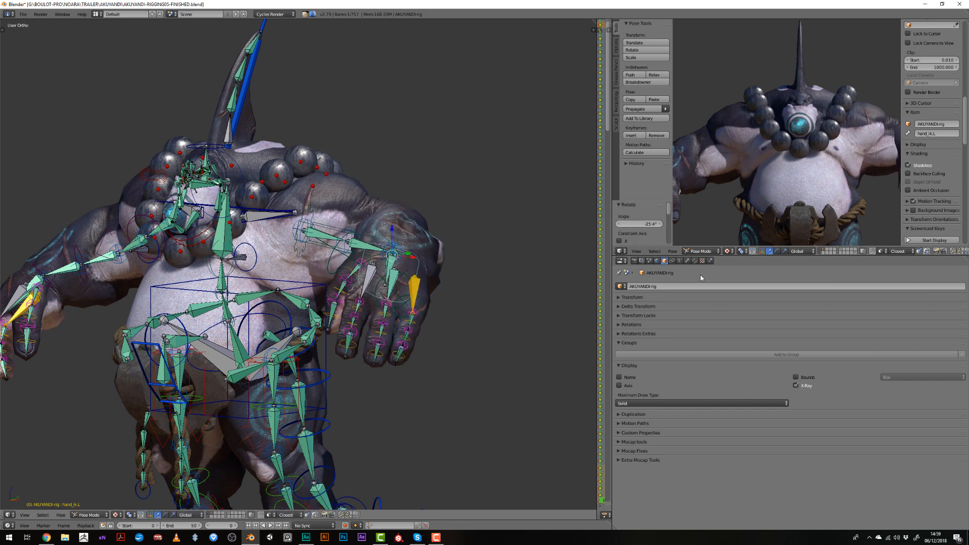
- Rotate the hand_ik.L control freely by about 48.8° and by about 27.3° on the X axis
{"action": "key", "text": "n"}
{"action": "scroll", "coordinate": [840, 147], "scroll_direction": "down", "scroll_amount": 3}
{"action": "middle_click_drag", "start_coordinate": [840, 147], "coordinate": [819, 148]}
{"action": "middle_click_drag", "start_coordinate": [409, 338], "coordinate": [357, 337]}
{"action": "key", "text": "r"}
{"action": "left_click", "coordinate": [325, 273]}
{"action": "key", "text": "r"}
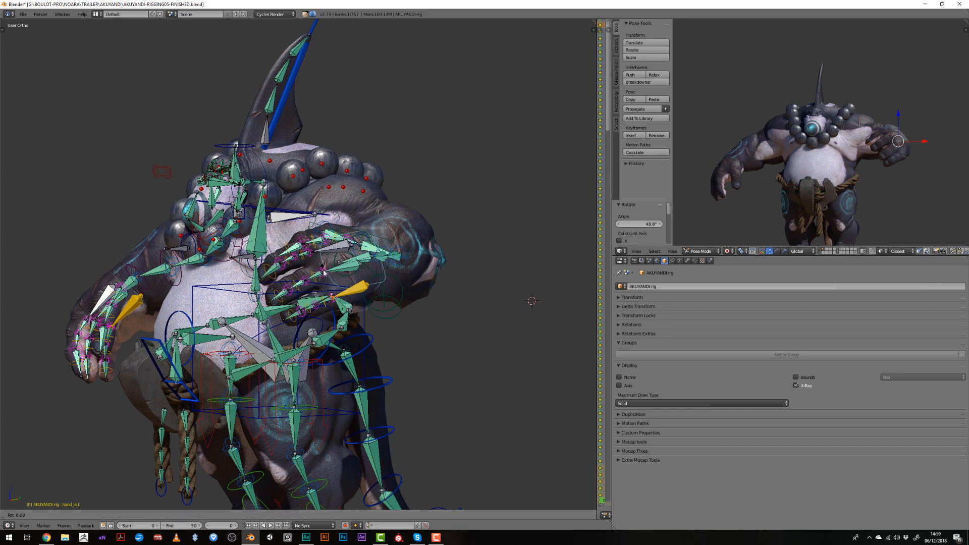
{"action": "key", "text": "x"}
{"action": "left_click", "coordinate": [282, 247]}
- Rotate the left hand about 90° on its local Z axis and turn its fingers upright with the palm facing forward
{"action": "key", "text": "r"}
{"action": "key", "text": "z"}
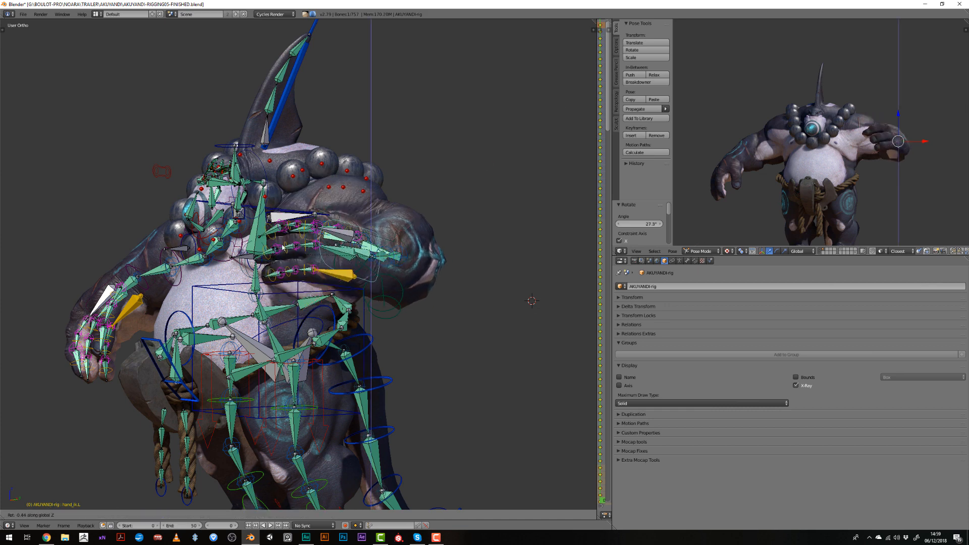
{"action": "key", "text": "z"}
{"action": "left_click", "coordinate": [349, 214]}
{"action": "middle_click_drag", "start_coordinate": [348, 214], "coordinate": [415, 220]}
{"action": "key", "text": "r"}
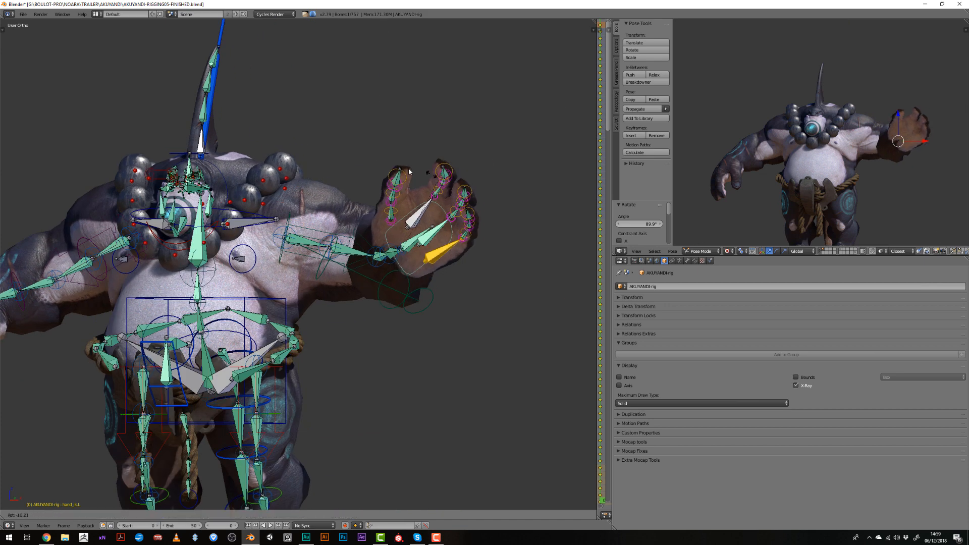
{"action": "left_click", "coordinate": [405, 201]}
- Move the raised left hand inward by about X -0.227, Y -0.083, Z 0.260, and X -0.109, Y -0.010, Z -0.025
{"action": "key", "text": "g"}
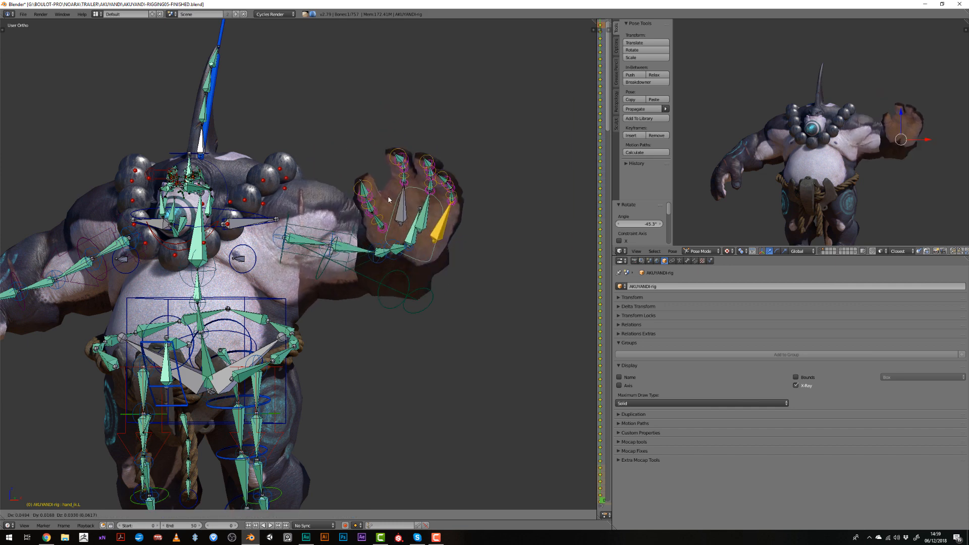
{"action": "left_click", "coordinate": [368, 214]}
{"action": "middle_click_drag", "start_coordinate": [337, 228], "coordinate": [388, 213]}
{"action": "key", "text": "g"}
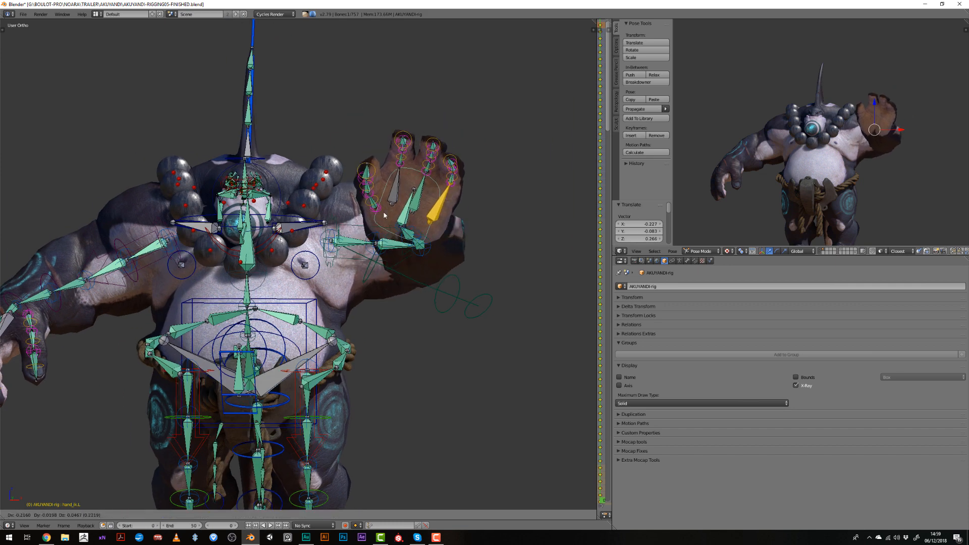
{"action": "left_click", "coordinate": [373, 216]}
- Try moving the character's torso control with the full body framed in the preview
{"action": "right_click", "coordinate": [303, 305]}
{"action": "scroll", "coordinate": [303, 307], "scroll_direction": "down", "scroll_amount": 1}
{"action": "middle_click_drag", "start_coordinate": [304, 307], "coordinate": [328, 312]}
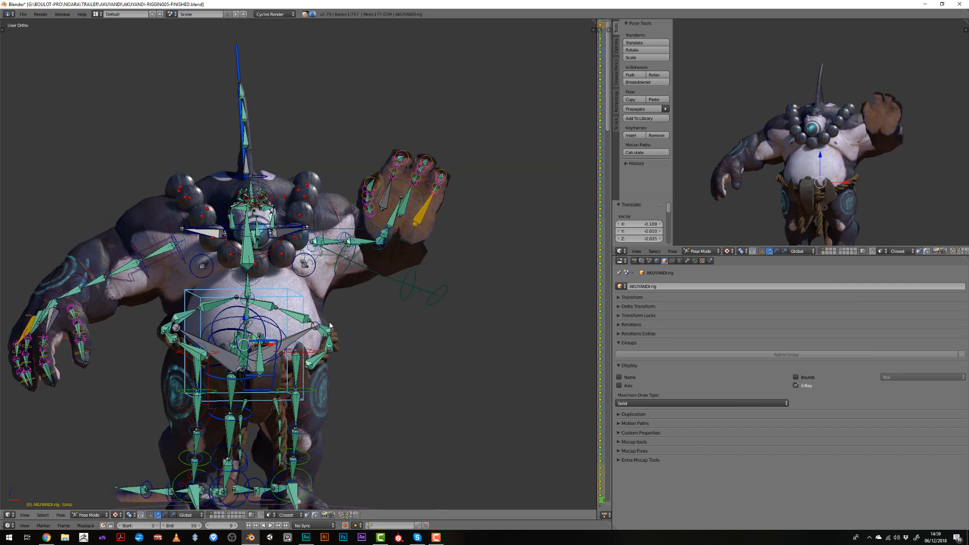
{"action": "scroll", "coordinate": [755, 166], "scroll_direction": "down", "scroll_amount": 2}
{"action": "middle_click_drag", "start_coordinate": [764, 179], "coordinate": [763, 151], "text": "shift"}
{"action": "scroll", "coordinate": [764, 152], "scroll_direction": "up", "scroll_amount": 2}
{"action": "key", "text": "g"}
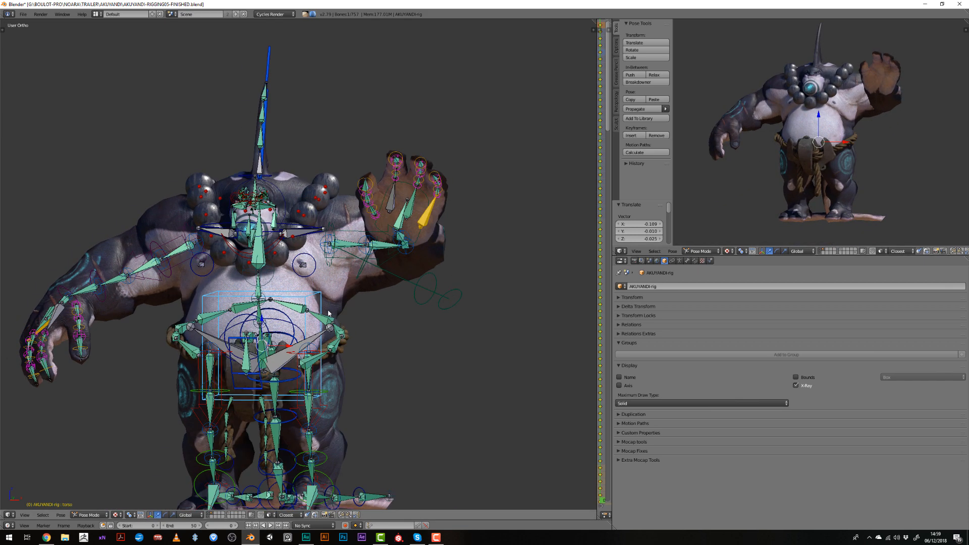
{"action": "right_click", "coordinate": [359, 366]}
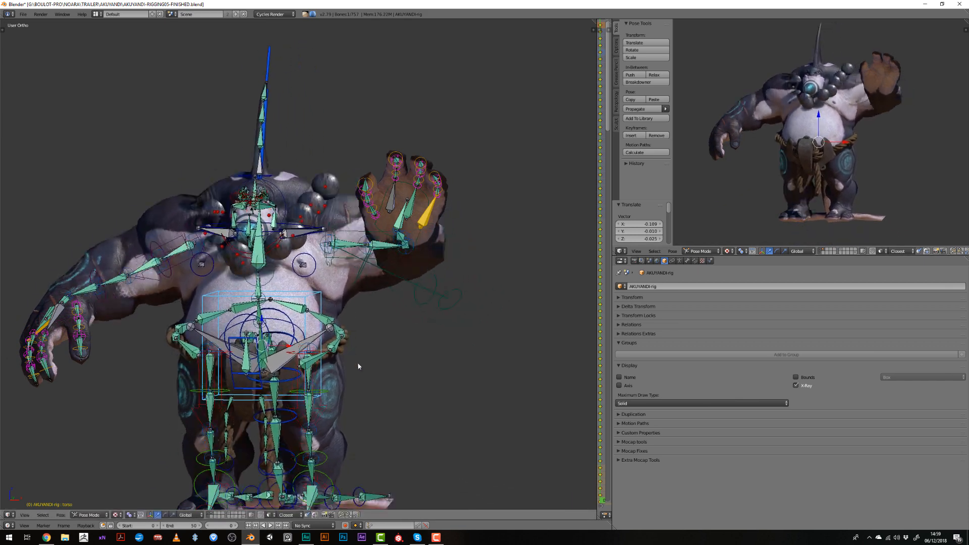
- Check the bone layers and rig properties of the foot_fk.L control
{"action": "middle_click_drag", "start_coordinate": [359, 365], "coordinate": [362, 262], "text": "shift"}
{"action": "key", "text": "n"}
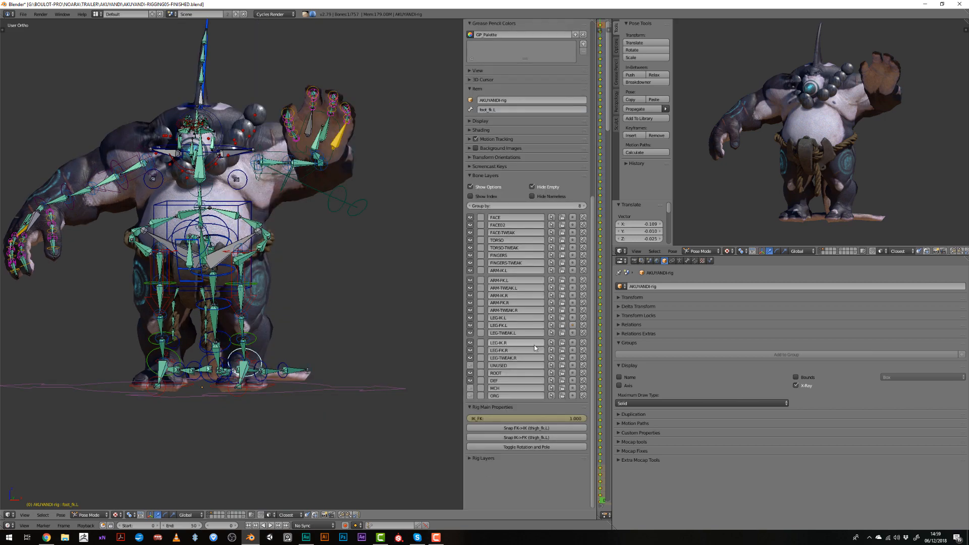
{"action": "key", "text": "n"}
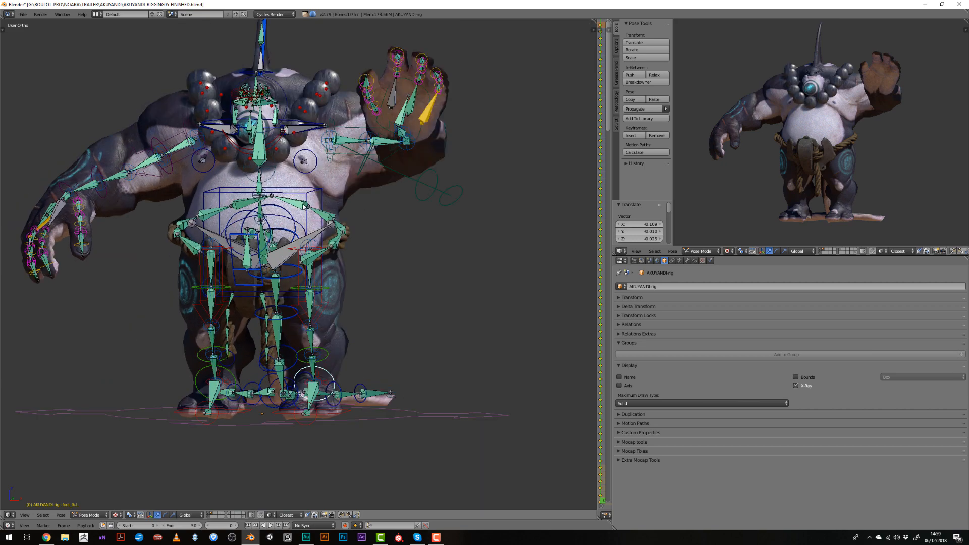
- Move the torso control by about X 0.021, Y 0.378, Z 0.138 while the feet stay planted
{"action": "key", "text": "g"}
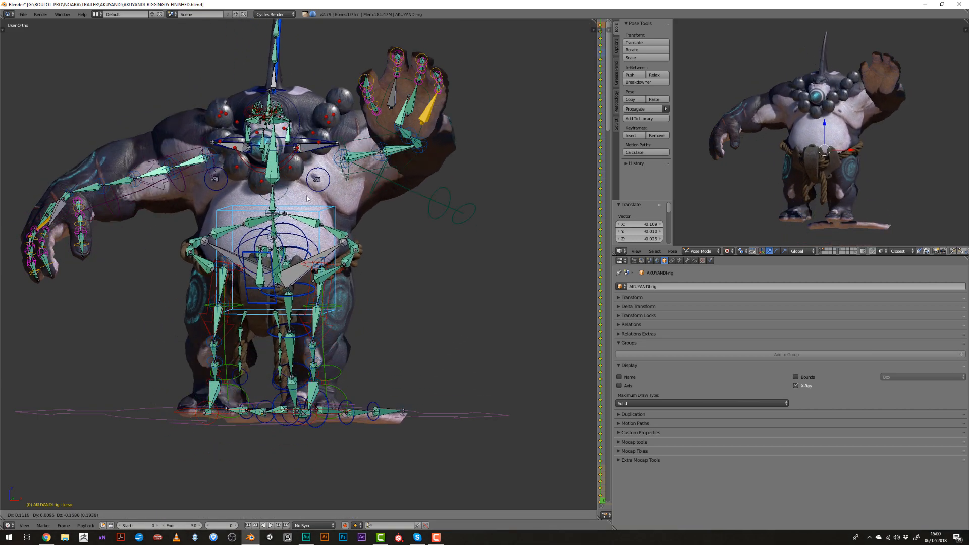
{"action": "middle_click_drag", "start_coordinate": [281, 228], "coordinate": [319, 232]}
{"action": "left_click", "coordinate": [291, 222]}
- Shift the character's gaze by moving the eyes control about X -0.022, Y 0.009, Z -0.033
{"action": "scroll", "coordinate": [320, 267], "scroll_direction": "up", "scroll_amount": 5}
{"action": "right_click", "coordinate": [242, 146]}
{"action": "middle_click_drag", "start_coordinate": [242, 147], "coordinate": [341, 292], "text": "shift"}
{"action": "scroll", "coordinate": [346, 322], "scroll_direction": "up", "scroll_amount": 7}
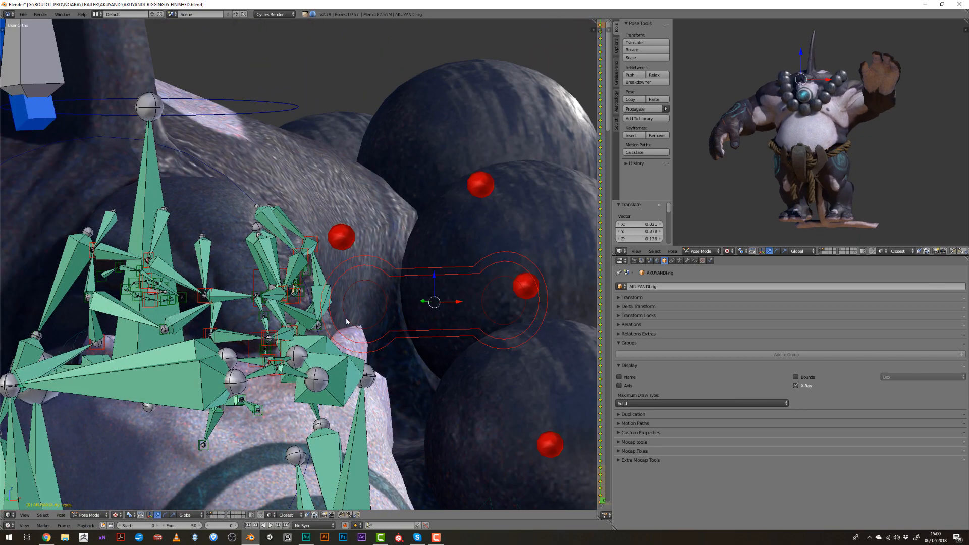
{"action": "scroll", "coordinate": [762, 48], "scroll_direction": "up", "scroll_amount": 6}
{"action": "middle_click_drag", "start_coordinate": [792, 51], "coordinate": [838, 208], "text": "shift"}
{"action": "scroll", "coordinate": [837, 210], "scroll_direction": "up", "scroll_amount": 4}
{"action": "middle_click_drag", "start_coordinate": [837, 154], "coordinate": [835, 174], "text": "shift"}
{"action": "scroll", "coordinate": [835, 173], "scroll_direction": "up", "scroll_amount": 3}
{"action": "key", "text": "g"}
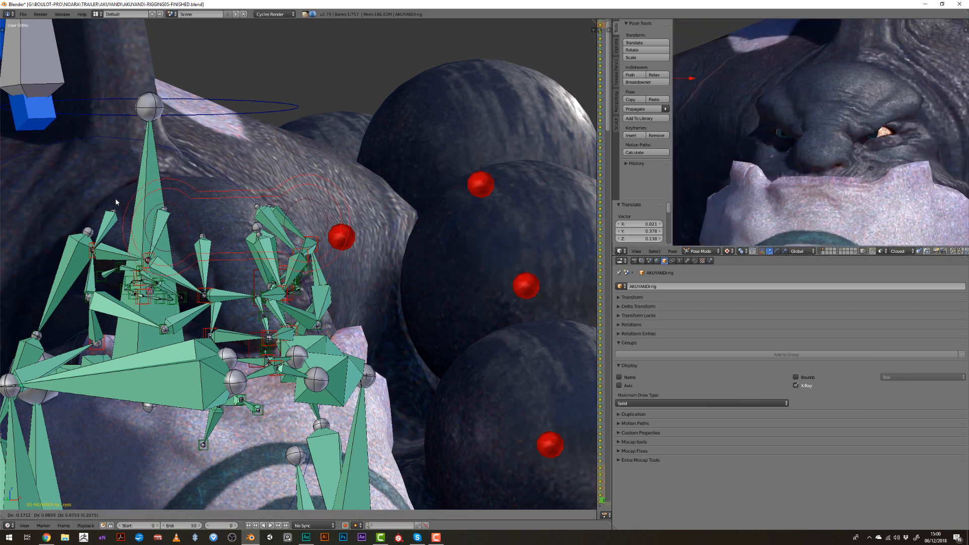
{"action": "left_click", "coordinate": [323, 288]}
- Try tilting the whole horn by rotating the bone at its base
{"action": "scroll", "coordinate": [323, 289], "scroll_direction": "down", "scroll_amount": 4}
{"action": "scroll", "coordinate": [323, 288], "scroll_direction": "down", "scroll_amount": 5}
{"action": "scroll", "coordinate": [783, 122], "scroll_direction": "down", "scroll_amount": 4}
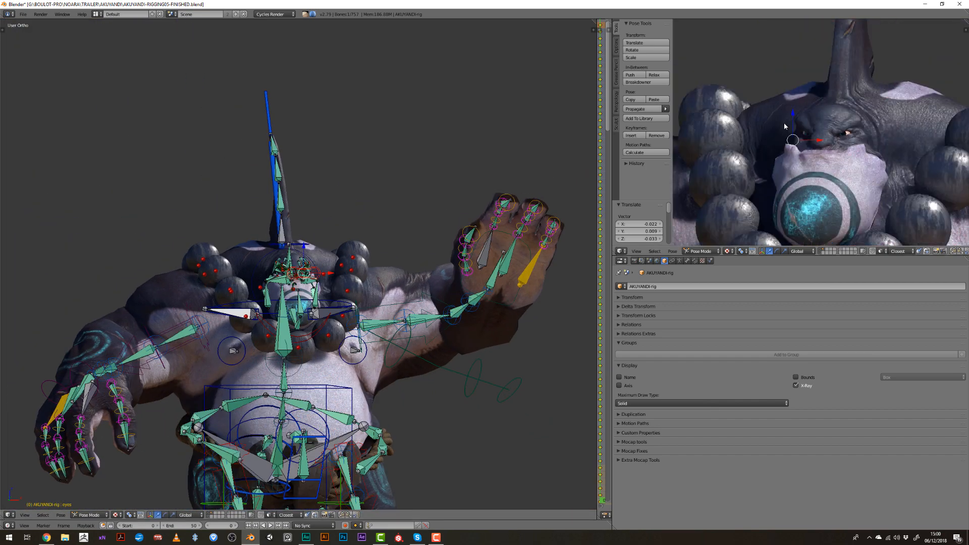
{"action": "scroll", "coordinate": [810, 137], "scroll_direction": "down", "scroll_amount": 4}
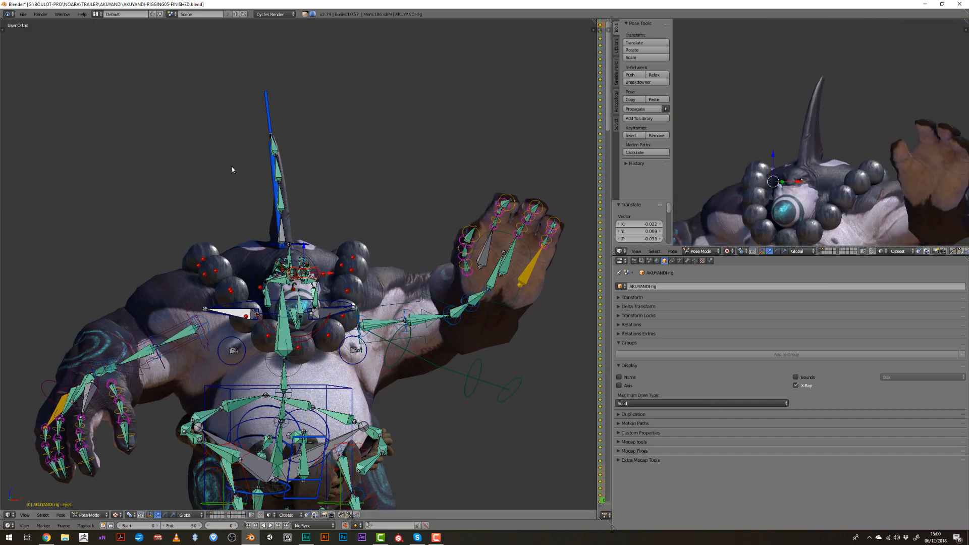
{"action": "middle_click_drag", "start_coordinate": [273, 173], "coordinate": [255, 158]}
{"action": "key", "text": "r"}
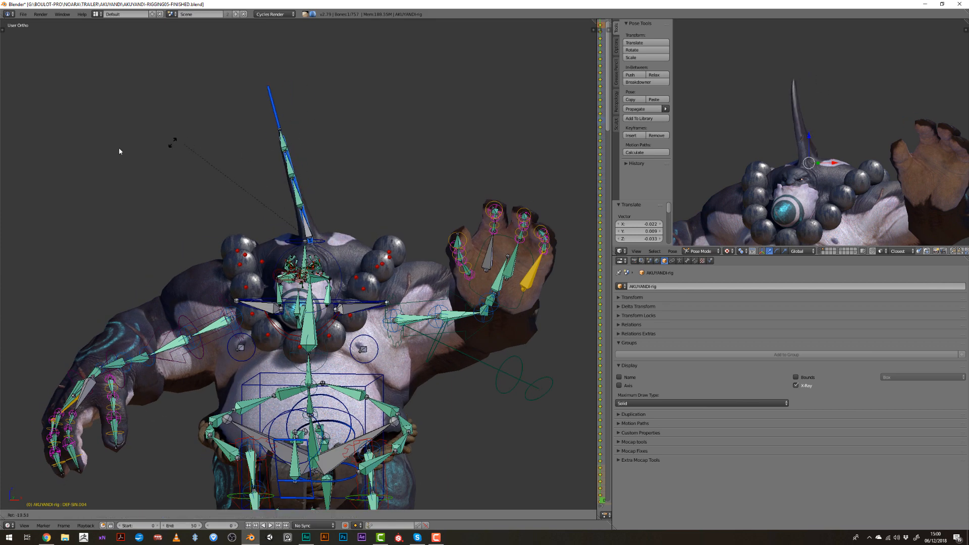
{"action": "left_click", "coordinate": [194, 134]}
{"action": "middle_click_drag", "start_coordinate": [197, 133], "coordinate": [266, 99]}
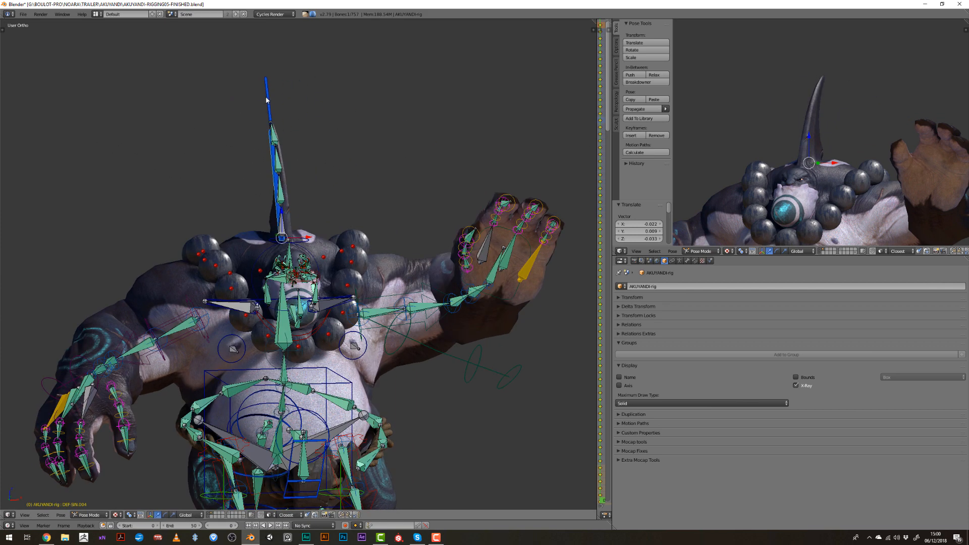
- Try rotating the bone at the tip of the horn
{"action": "key", "text": "r"}
{"action": "right_click", "coordinate": [245, 86]}
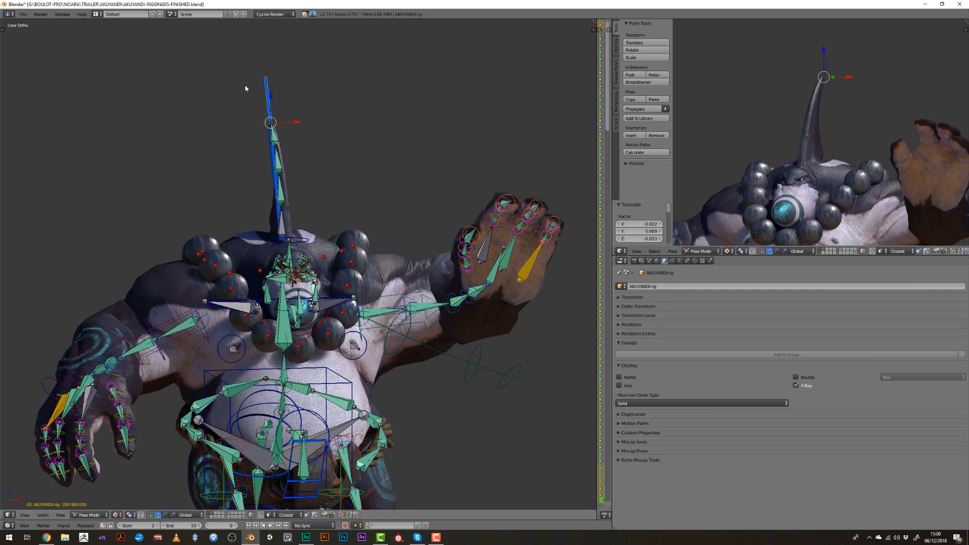
{"action": "scroll", "coordinate": [821, 133], "scroll_direction": "down", "scroll_amount": 2}
{"action": "scroll", "coordinate": [821, 129], "scroll_direction": "down", "scroll_amount": 3}
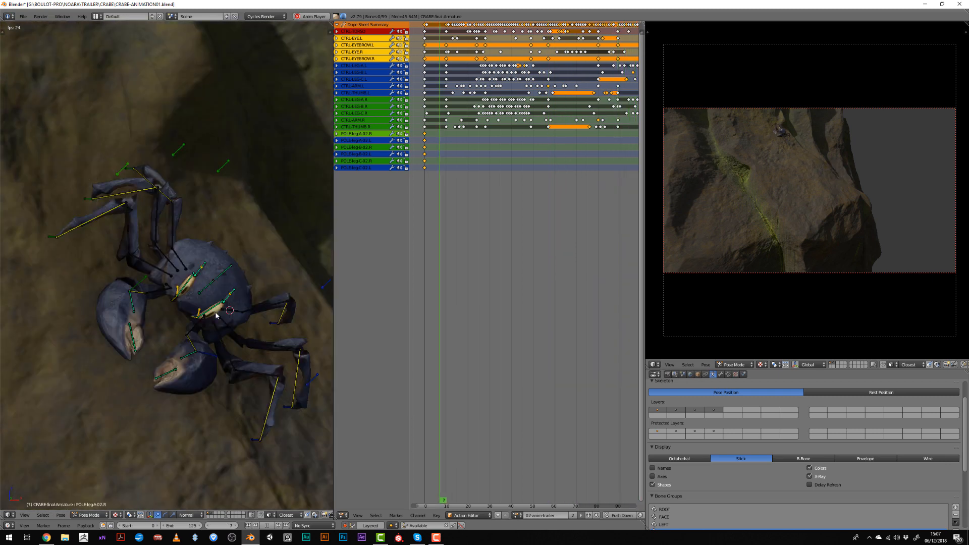
- Stop the crab animation at frame 17 and try moving its DEF-TORSO bone and CTRL-TORSO control
{"action": "key", "text": "alt+a"}
{"action": "key", "text": "g"}
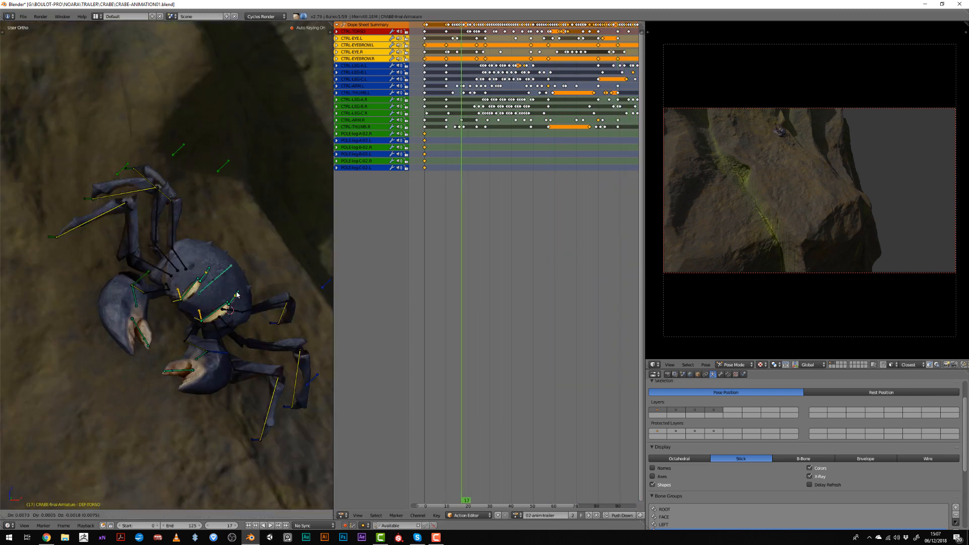
{"action": "left_click", "coordinate": [221, 291]}
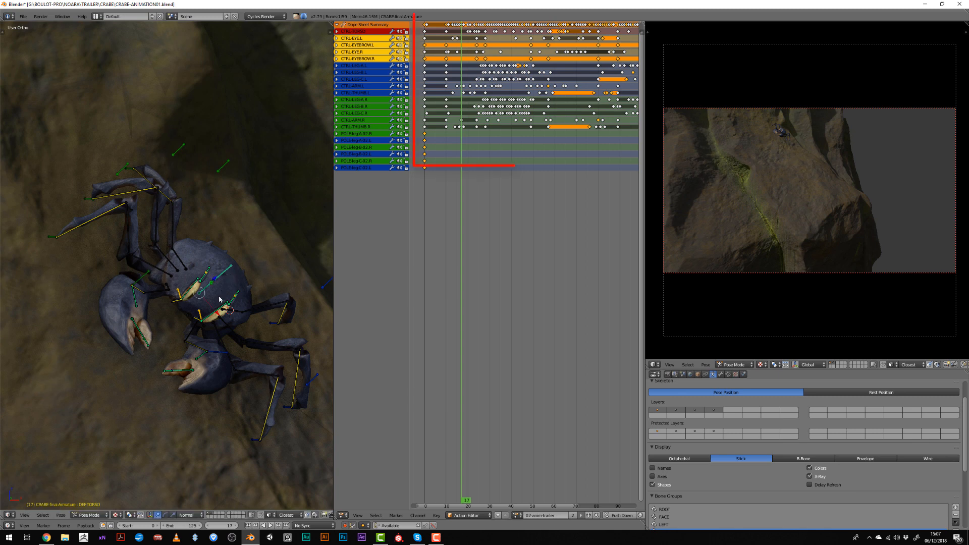
{"action": "key", "text": "g"}
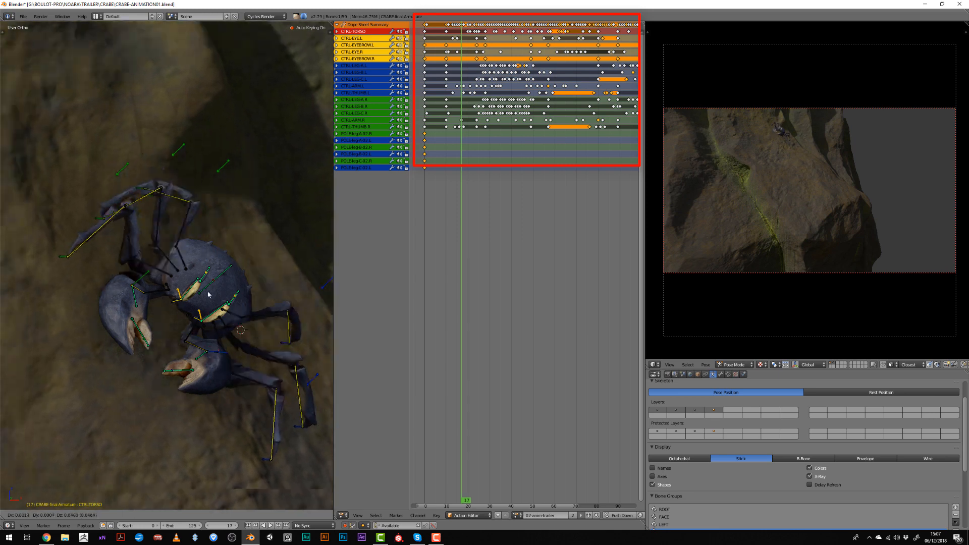
{"action": "left_click", "coordinate": [231, 283]}
- Examine the crab's pose up close in the camera preview
{"action": "middle_click_drag", "start_coordinate": [807, 142], "coordinate": [817, 138]}
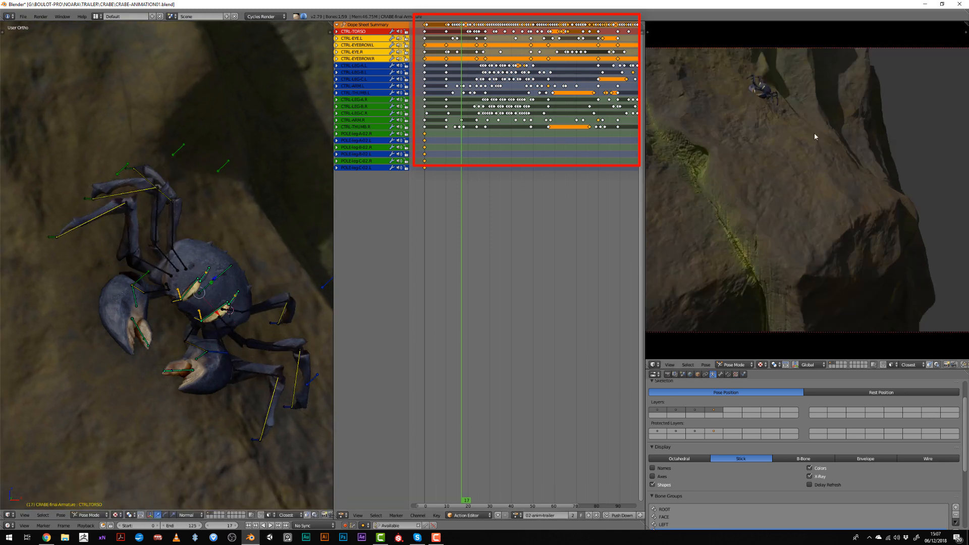
{"action": "scroll", "coordinate": [807, 131], "scroll_direction": "up", "scroll_amount": 5}
{"action": "middle_click_drag", "start_coordinate": [777, 95], "coordinate": [822, 259], "text": "shift"}
{"action": "scroll", "coordinate": [822, 260], "scroll_direction": "up", "scroll_amount": 4}
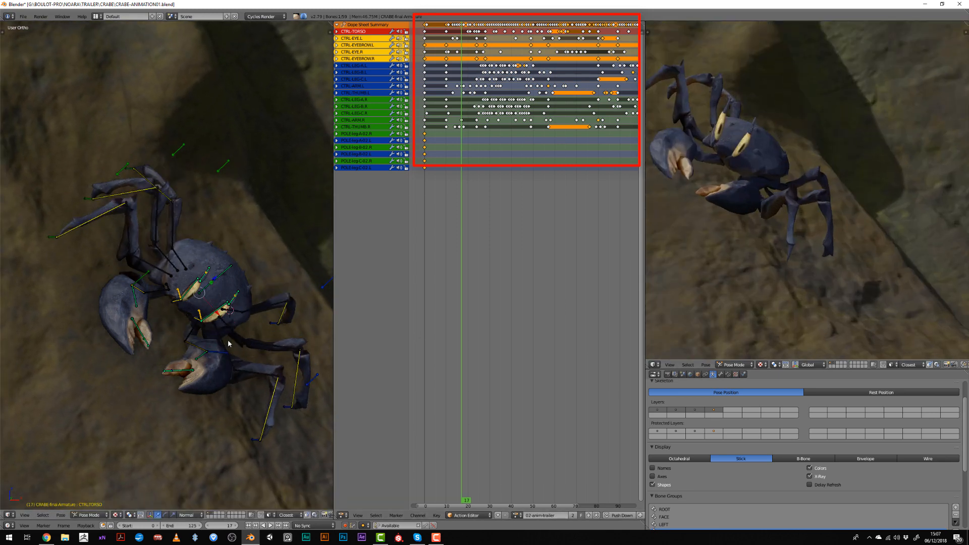
- Change the Dope Sheet area to the Graph Editor and zoom in on the CTRL-TORSO animation curves
{"action": "key", "text": "alt+a"}
{"action": "key", "text": "Escape"}
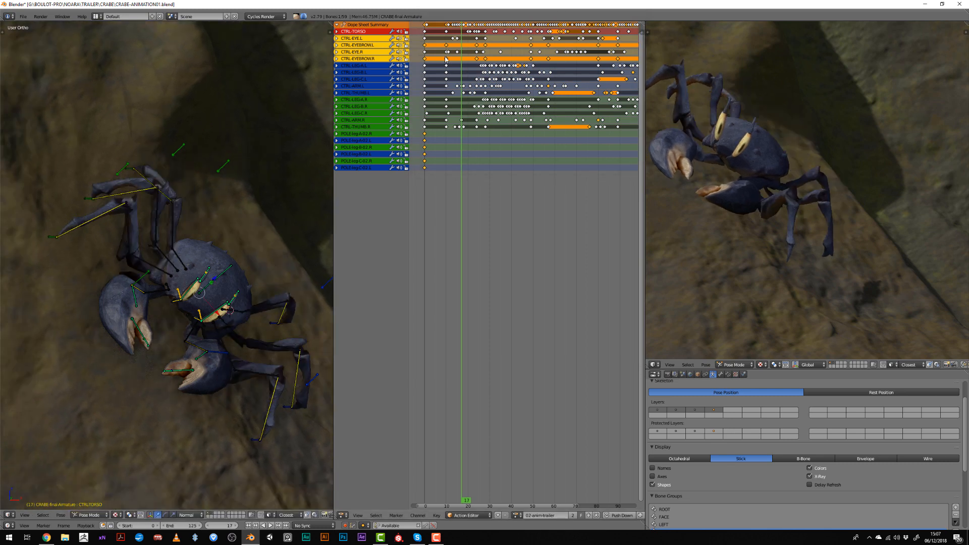
{"action": "left_click", "coordinate": [342, 515]}
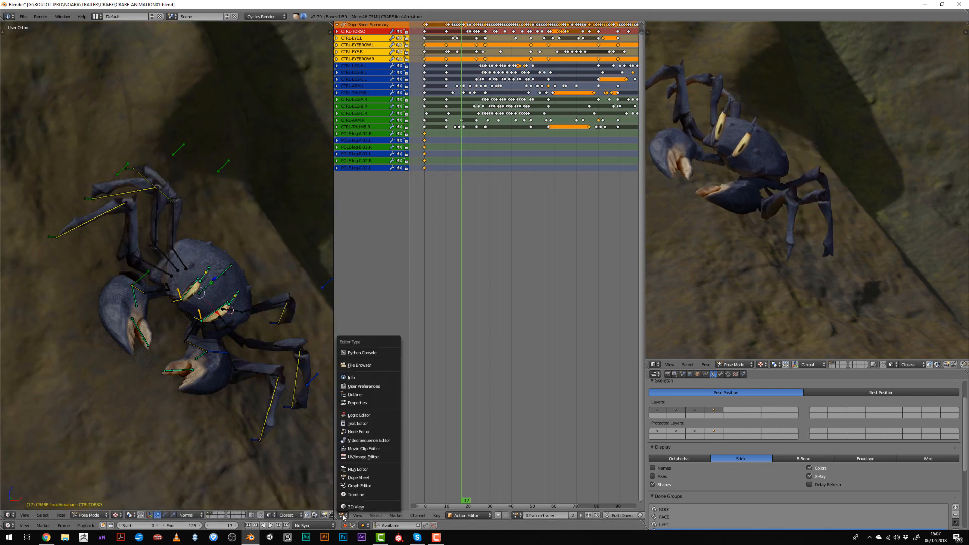
{"action": "left_click", "coordinate": [360, 487]}
{"action": "scroll", "coordinate": [473, 323], "scroll_direction": "up", "scroll_amount": 4}
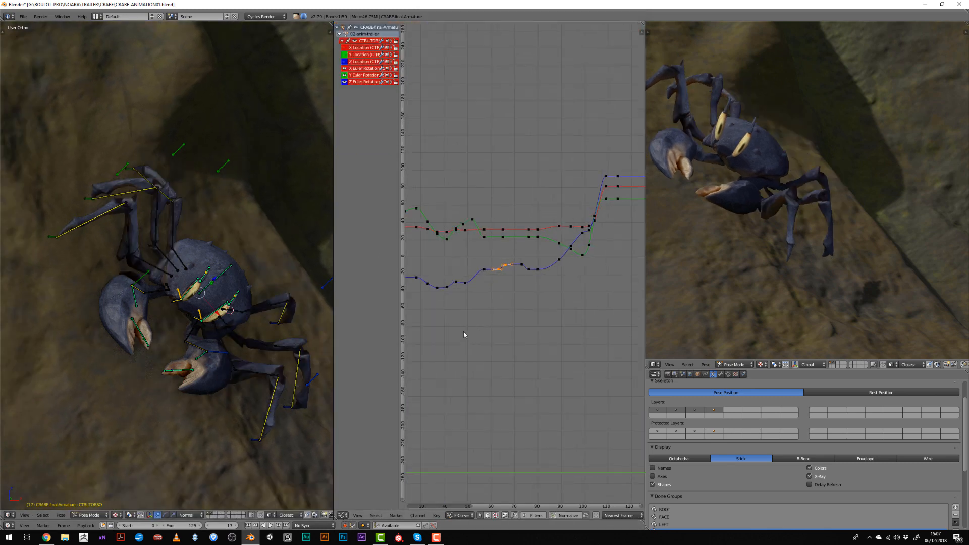
- Try moving CTRL-TORSO's rotation keyframes at frame 20 and play back the crab animation
{"action": "middle_click_drag", "start_coordinate": [464, 332], "coordinate": [561, 330]}
{"action": "scroll", "coordinate": [497, 291], "scroll_direction": "up", "scroll_amount": 4}
{"action": "right_click", "coordinate": [488, 283]}
{"action": "left_click", "coordinate": [487, 283]}
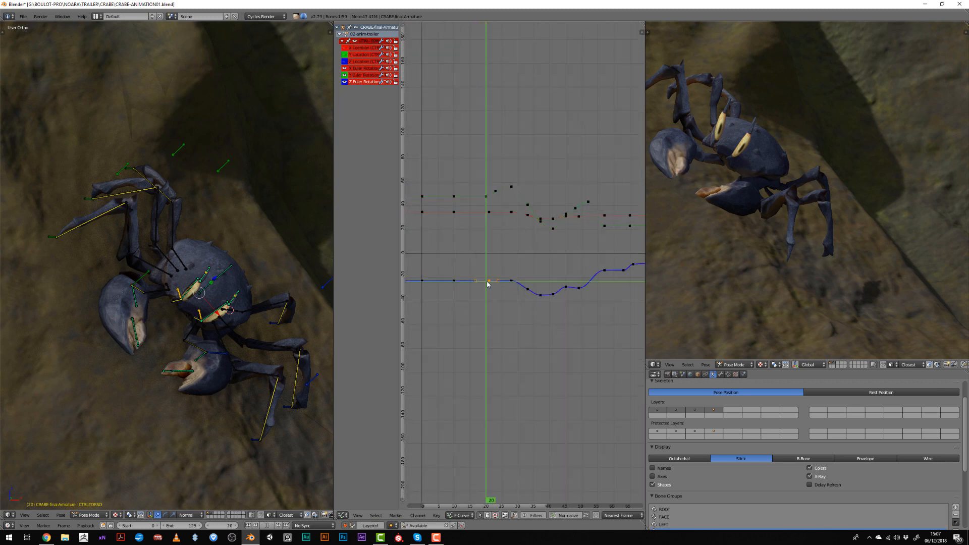
{"action": "key", "text": "g"}
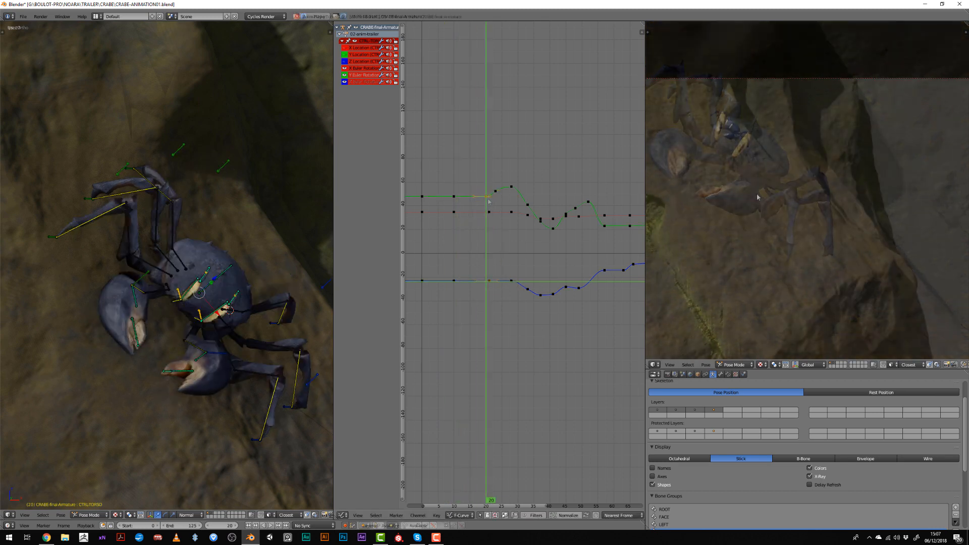
{"action": "key", "text": "alt+a"}
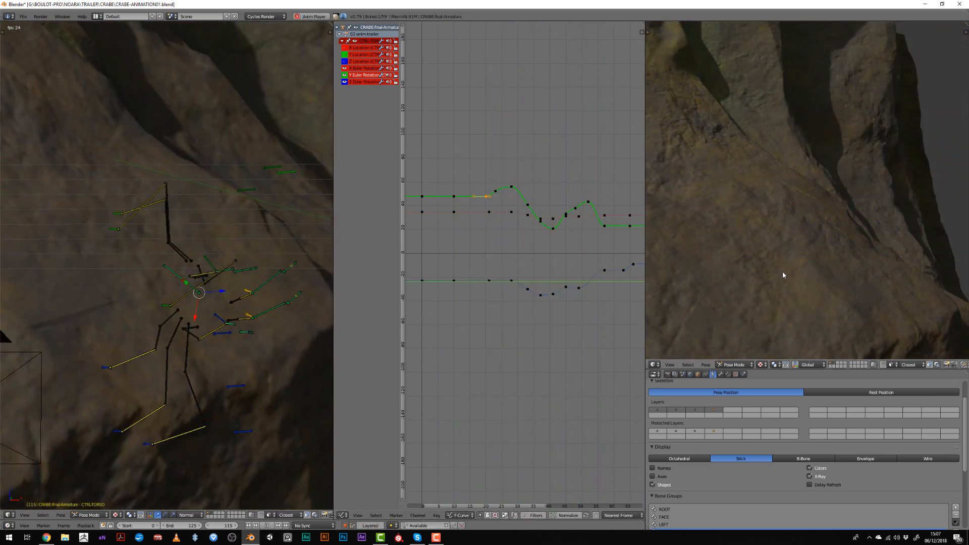
{"action": "key", "text": "alt+a"}
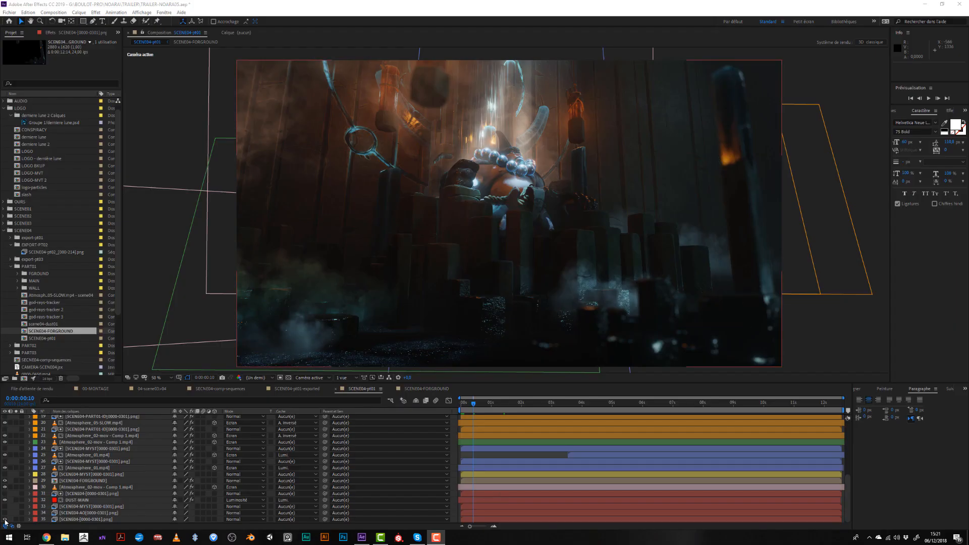
- In After Effects, toggle SCENE04-pt01's bottom render layer, then hide Atmosphere_02 layer 30 and the SCENE04-FORGROUND layer
{"action": "left_click", "coordinate": [5, 520]}
{"action": "left_click", "coordinate": [5, 520]}
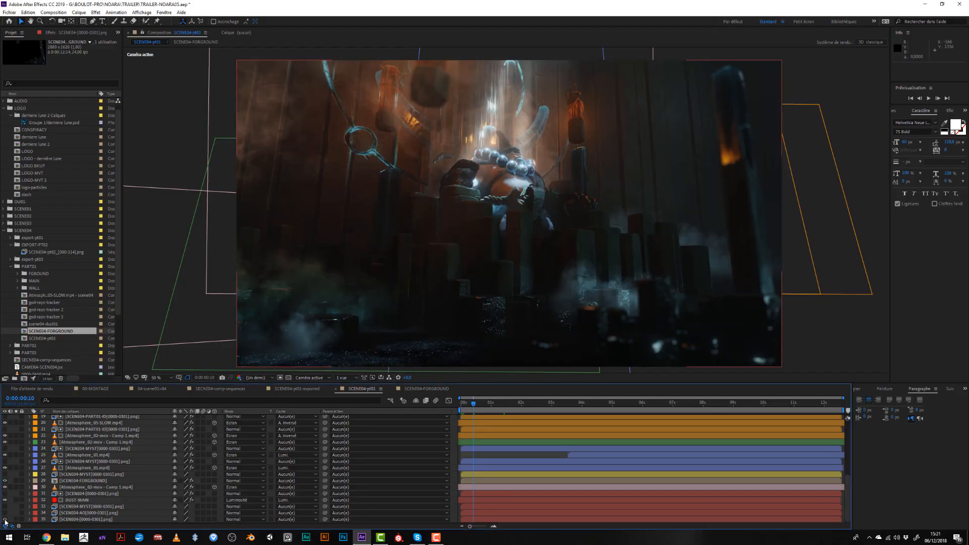
{"action": "left_click", "coordinate": [5, 494]}
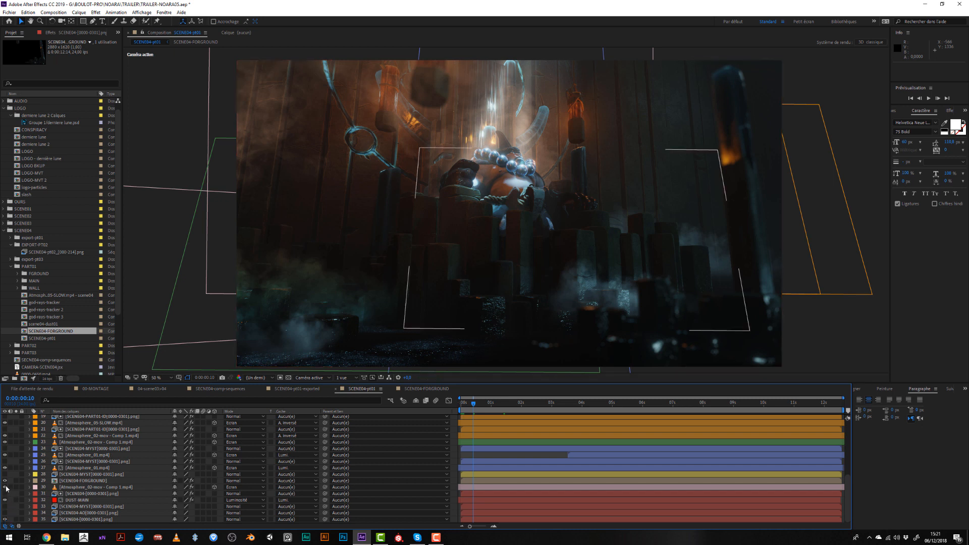
{"action": "left_click", "coordinate": [6, 487]}
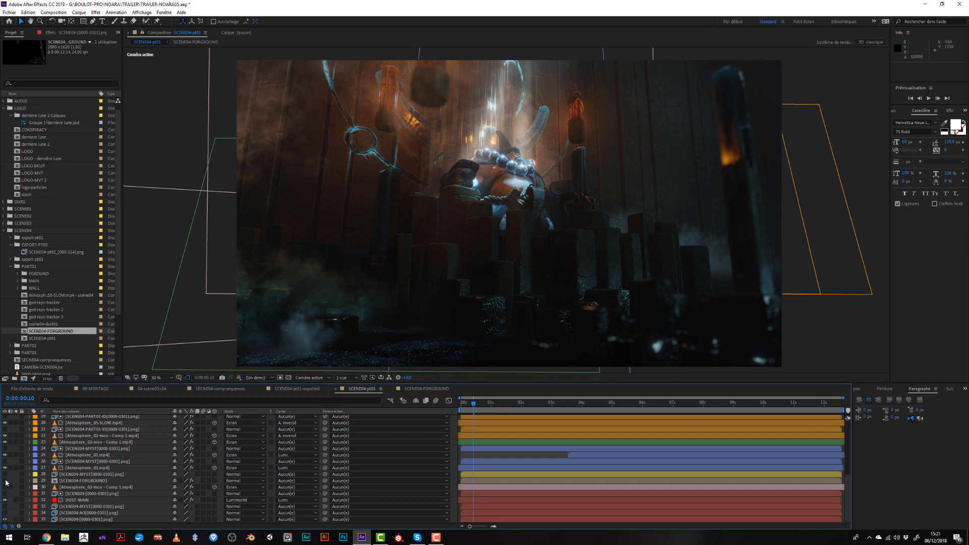
{"action": "left_click", "coordinate": [6, 482]}
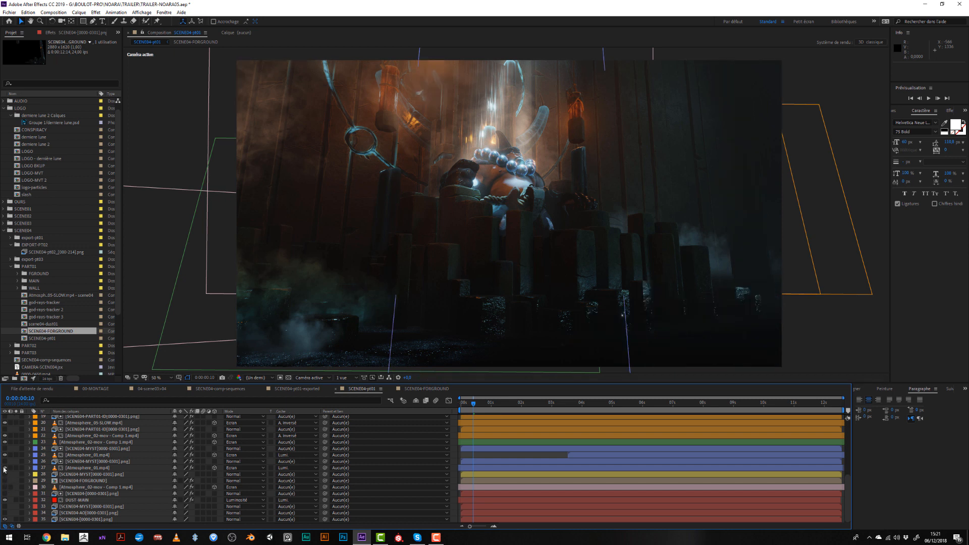
- Hide the remaining Atmosphere smoke layers in SCENE04-pt01, from layer 27 upward
{"action": "left_click", "coordinate": [5, 468]}
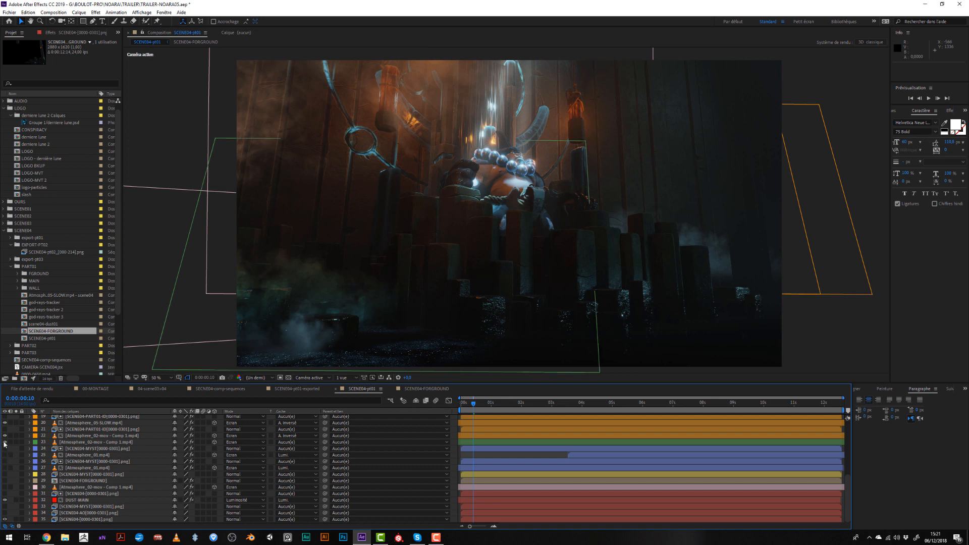
{"action": "left_click", "coordinate": [5, 442]}
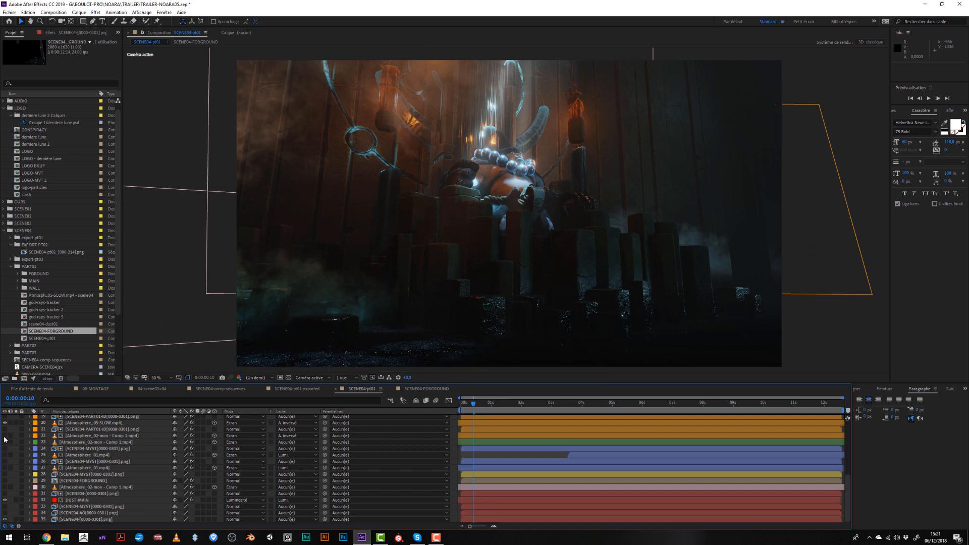
{"action": "scroll", "coordinate": [5, 439], "scroll_direction": "up", "scroll_amount": 1}
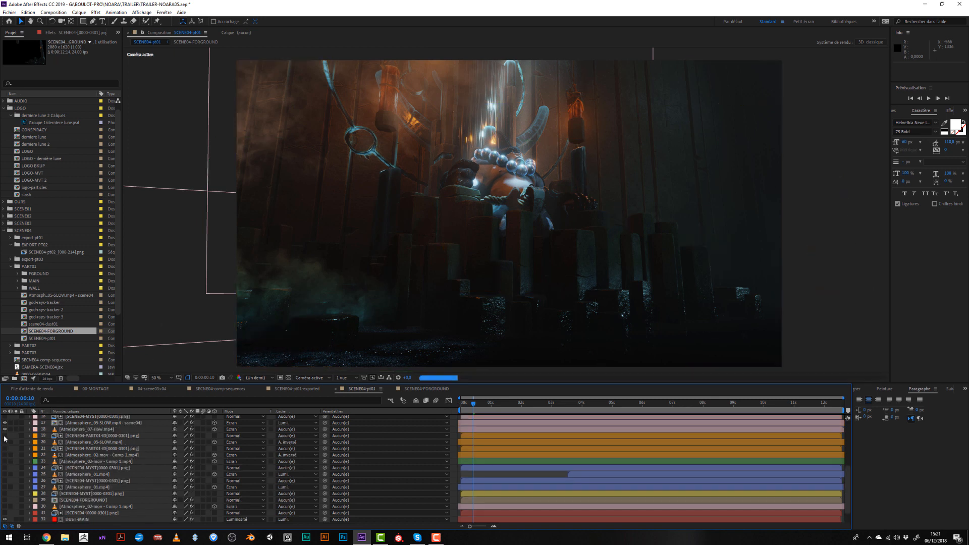
{"action": "left_click", "coordinate": [5, 429]}
{"action": "scroll", "coordinate": [4, 429], "scroll_direction": "up", "scroll_amount": 3}
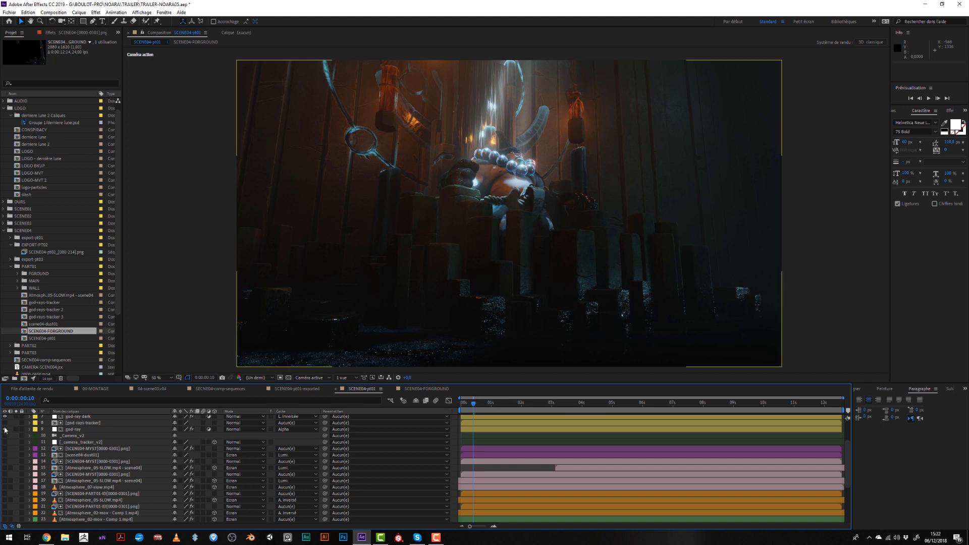
- Hide the god-ray dark layer and both Rouge uni 4 light layers in SCENE04-pt01
{"action": "scroll", "coordinate": [5, 434], "scroll_direction": "up", "scroll_amount": 2}
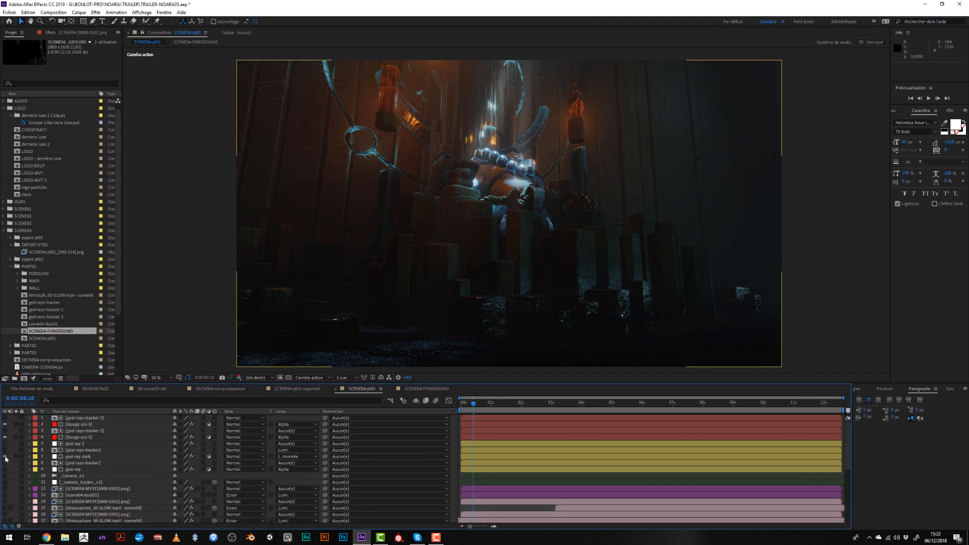
{"action": "left_click", "coordinate": [6, 438]}
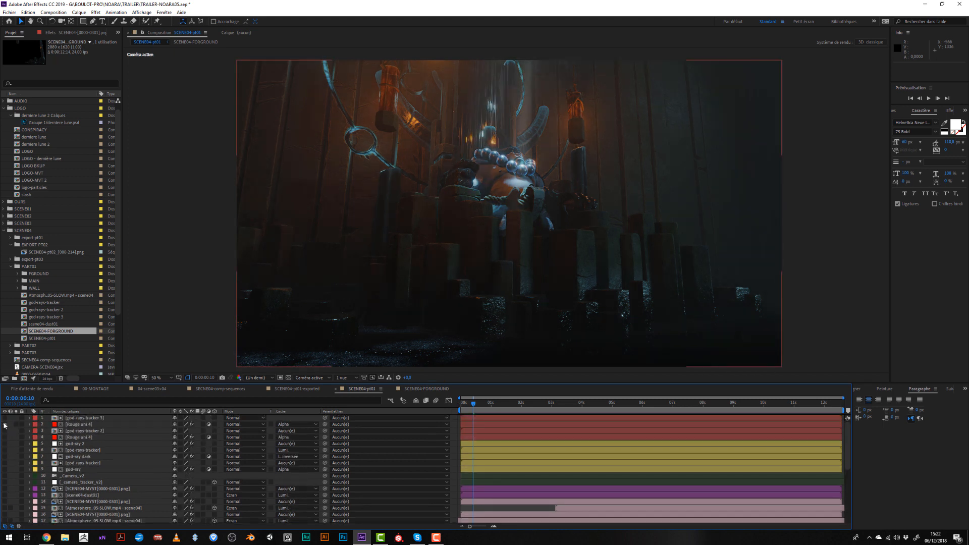
{"action": "left_click", "coordinate": [4, 426]}
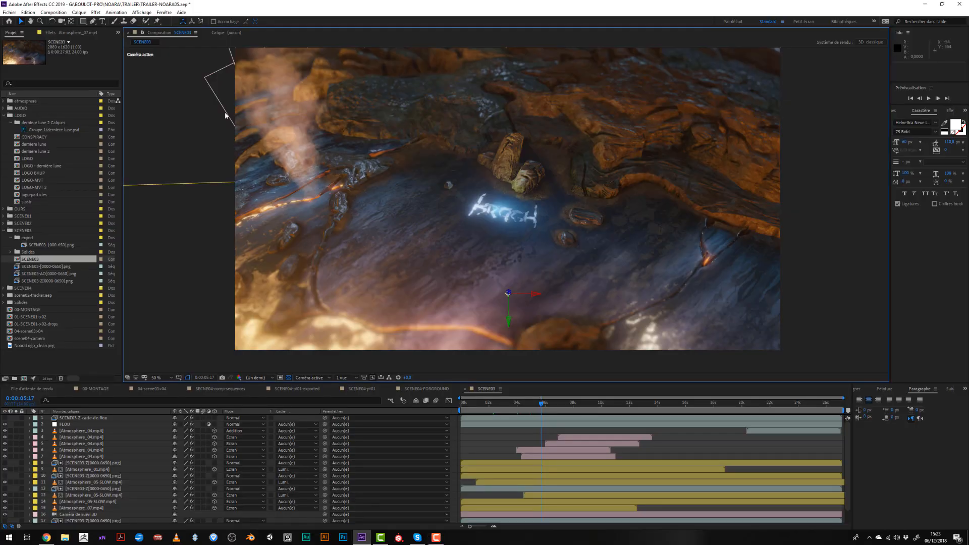
{"action": "left_click", "coordinate": [225, 115]}
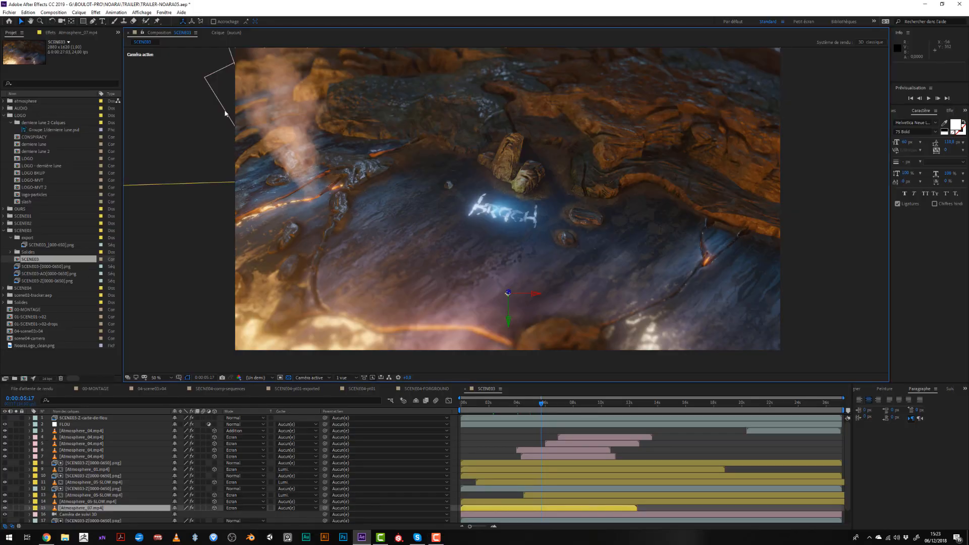
{"action": "left_click_drag", "start_coordinate": [227, 122], "coordinate": [213, 150]}
{"action": "key", "text": "ctrl+z"}
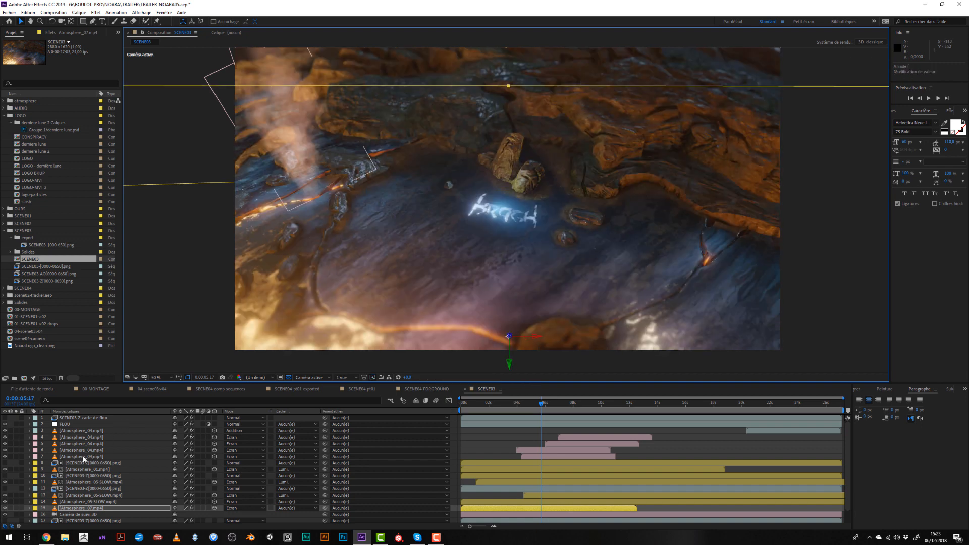
- Select the Atmosphere_04.mp4 smoke on layer 7 in SCENE03 and nudge it rightward and upward over the lava ground
{"action": "left_click", "coordinate": [83, 457]}
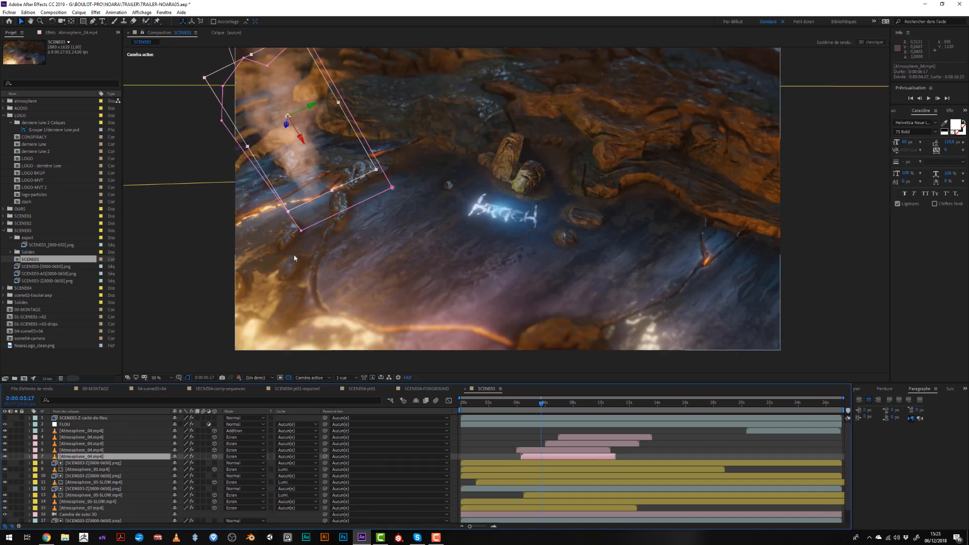
{"action": "key", "text": "shift+Left"}
{"action": "key", "text": "shift+Left"}
{"action": "key", "text": "shift+Right"}
{"action": "key", "text": "shift+Right"}
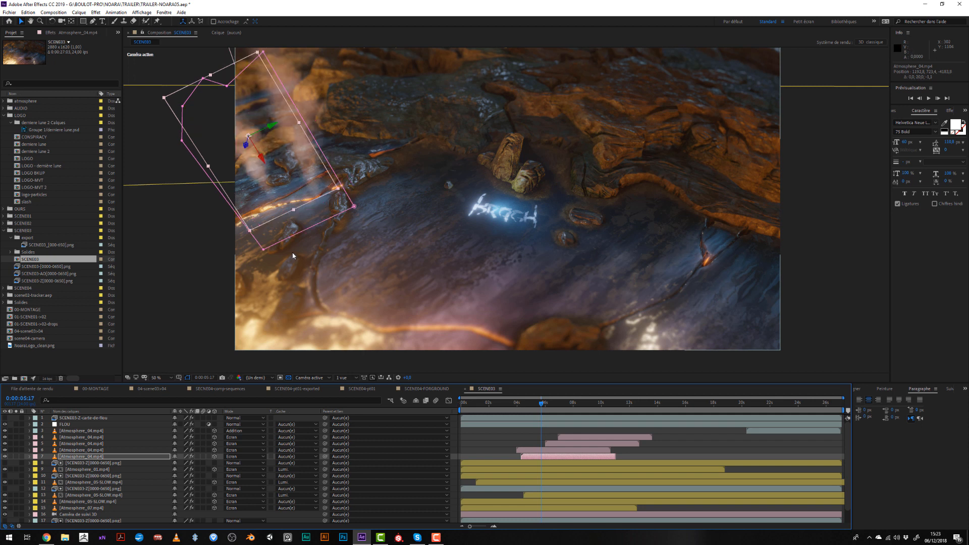
{"action": "key", "text": "shift+Right"}
{"action": "key", "text": "shift+Right"}
{"action": "key", "text": "shift+Right"}
{"action": "key", "text": "shift+Right"}
{"action": "key", "text": "shift+Right"}
{"action": "key", "text": "shift+Right"}
{"action": "key", "text": "shift+Right"}
{"action": "key", "text": "shift+Right"}
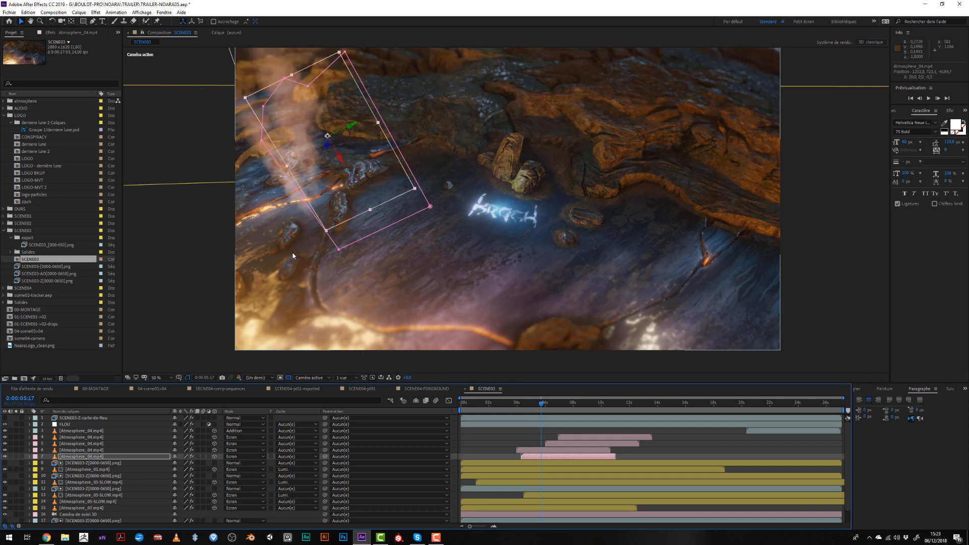
{"action": "key", "text": "shift+Up"}
{"action": "key", "text": "shift+Up"}
{"action": "key", "text": "shift+Up"}
{"action": "key", "text": "shift+Up"}
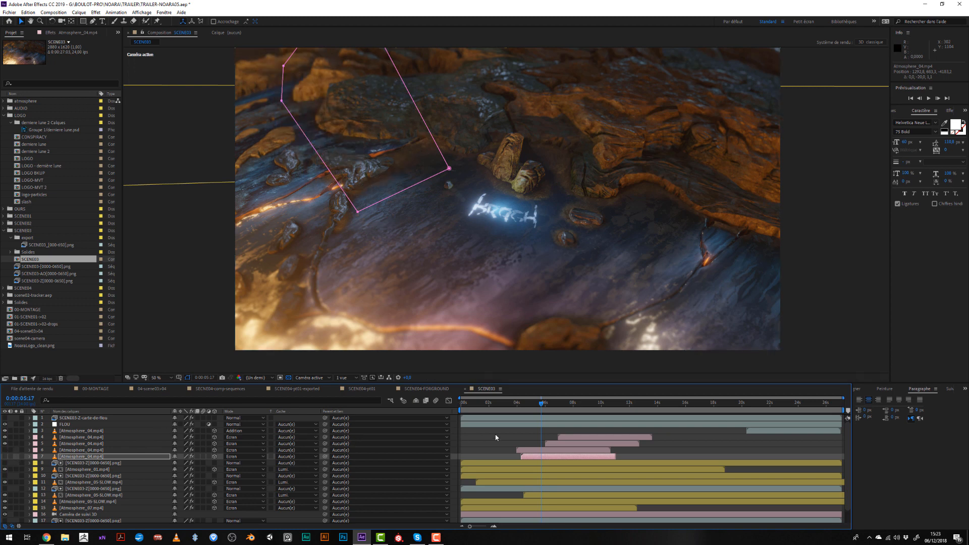
- At 0:00:09:12 in SCENE03, shift the Atmosphere_05-SLOW.mp4 smoke on layer 14 slightly down and to the left
{"action": "left_click_drag", "start_coordinate": [563, 414], "coordinate": [575, 411]}
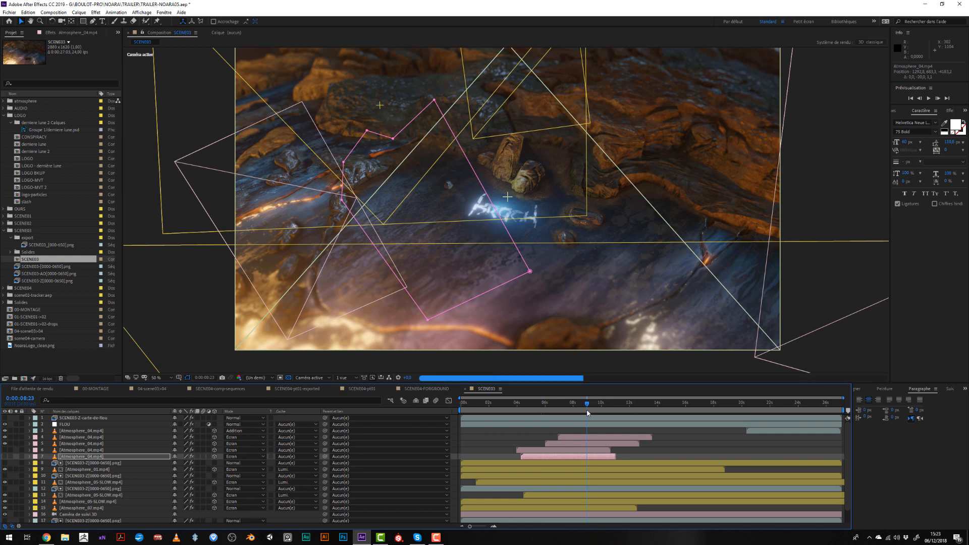
{"action": "left_click_drag", "start_coordinate": [587, 413], "coordinate": [594, 412]}
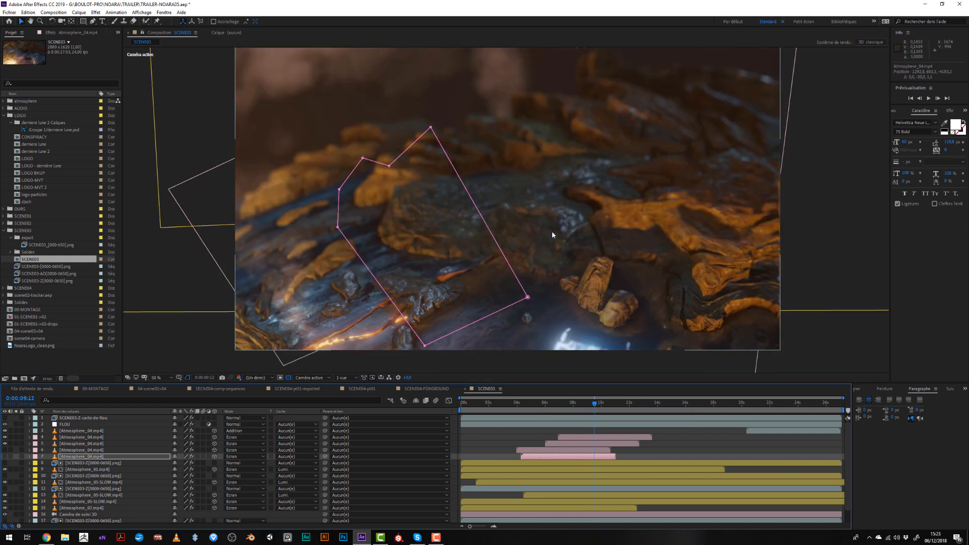
{"action": "key", "text": "comma"}
{"action": "key", "text": "comma"}
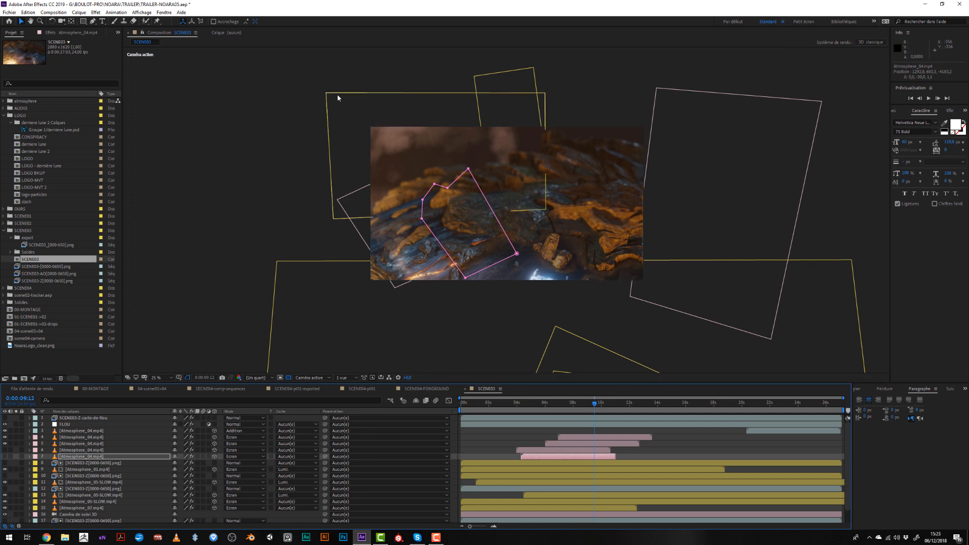
{"action": "left_click", "coordinate": [338, 97]}
{"action": "left_click_drag", "start_coordinate": [337, 97], "coordinate": [329, 119]}
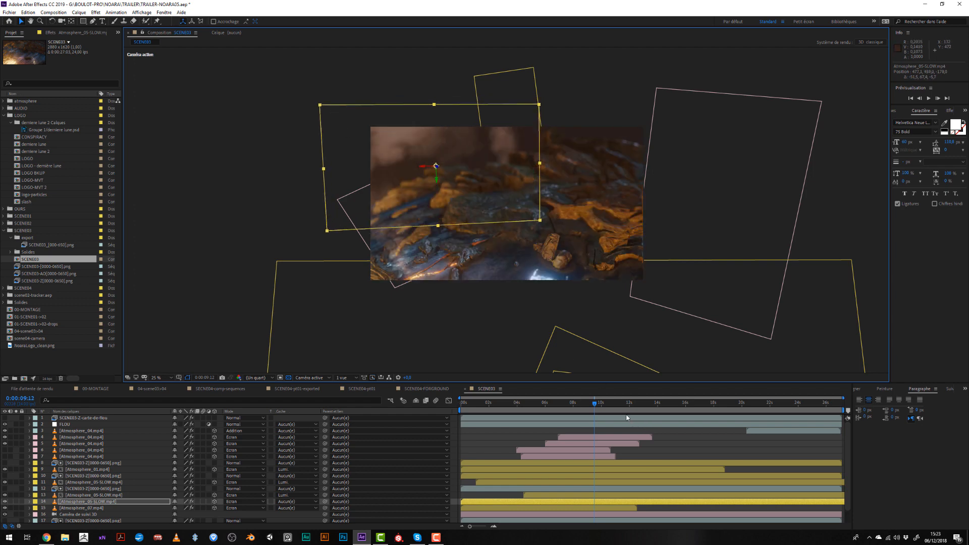
{"action": "left_click", "coordinate": [620, 407]}
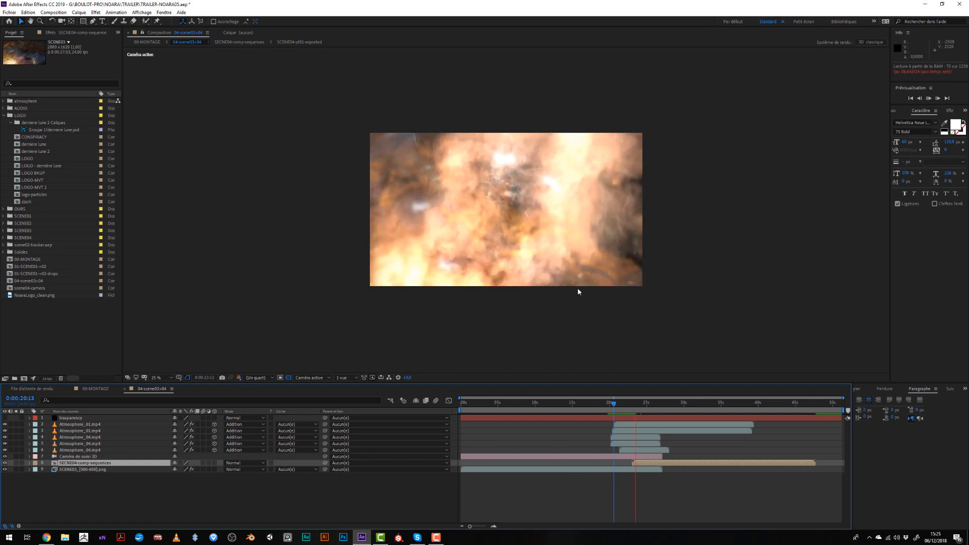
- Stop the preview of 04-scene03+04 and hide its five Atmosphere smoke layers
{"action": "key", "text": "space"}
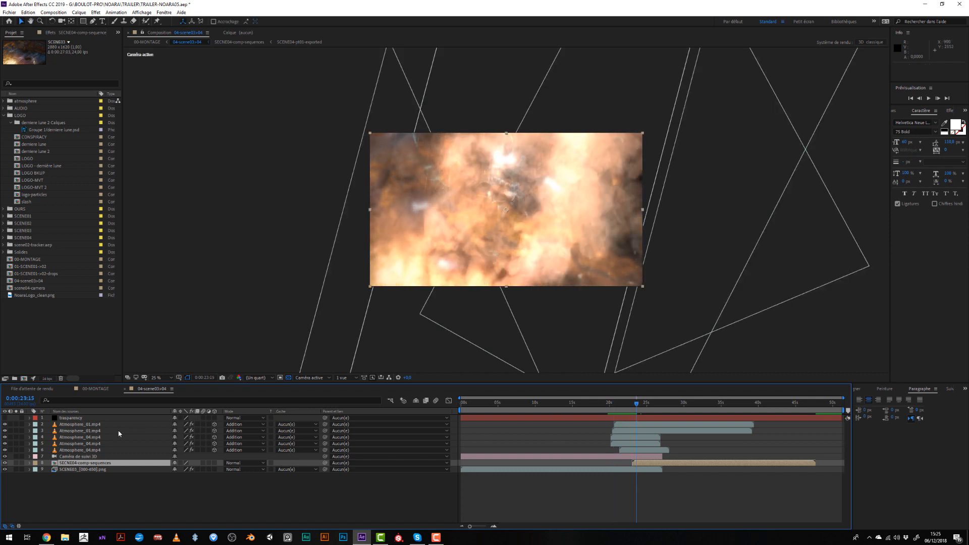
{"action": "left_click", "coordinate": [79, 451]}
{"action": "left_click", "coordinate": [76, 424], "text": "shift"}
{"action": "left_click", "coordinate": [6, 425]}
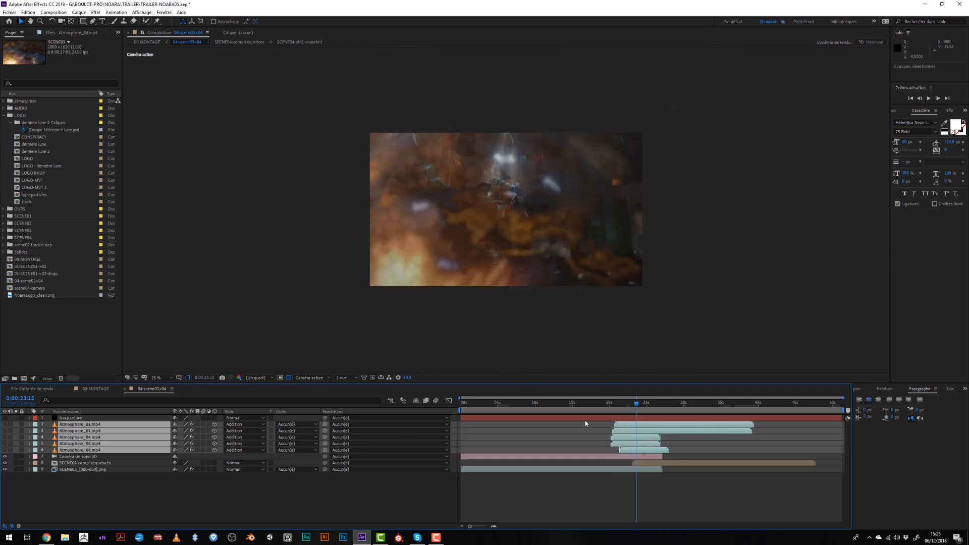
- Preview the transition between the two scenes without smoke, starting from 0:00:22:02 and again from 0:00:20:07
{"action": "left_click_drag", "start_coordinate": [637, 413], "coordinate": [629, 407]}
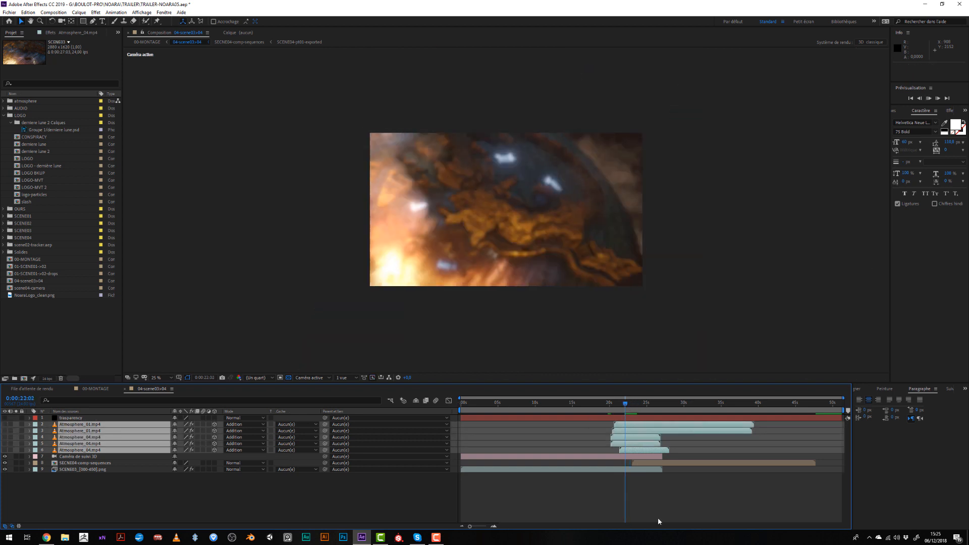
{"action": "key", "text": "space"}
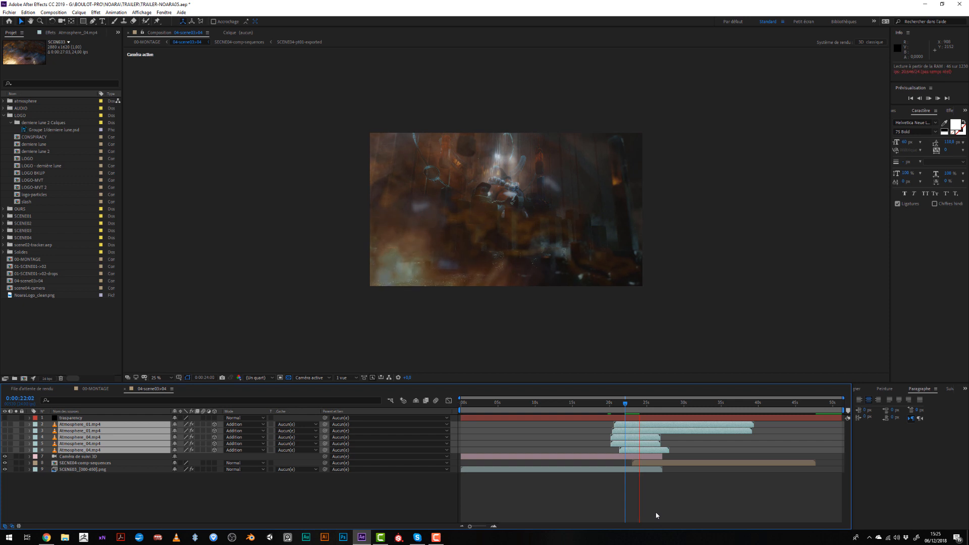
{"action": "left_click", "coordinate": [611, 405]}
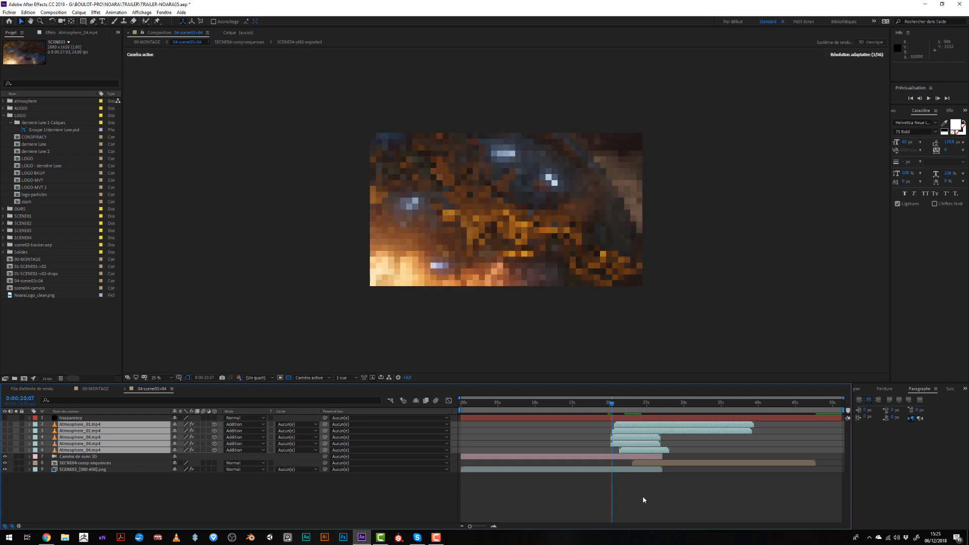
{"action": "key", "text": "space"}
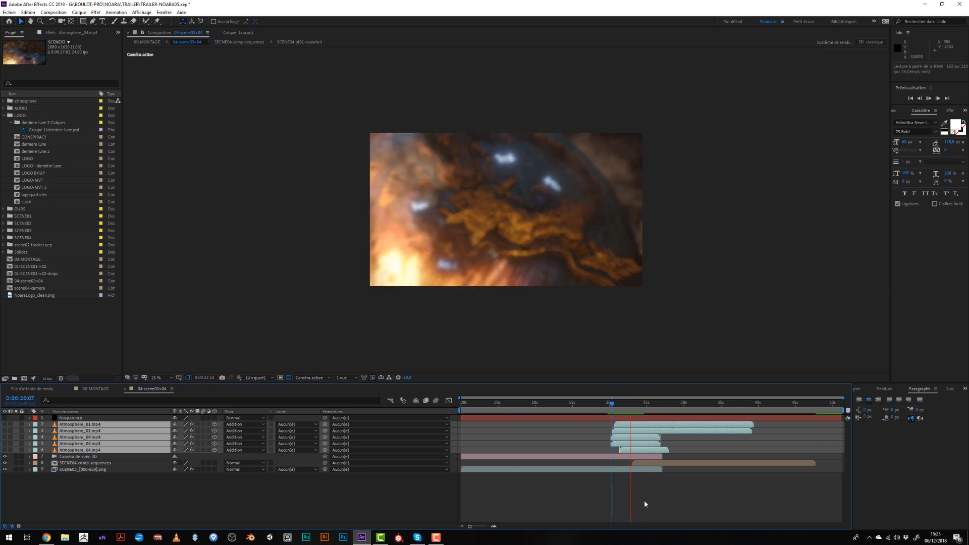
- Show the five Atmosphere layers again and preview the transition with the smoke
{"action": "left_click", "coordinate": [617, 409]}
{"action": "left_click_drag", "start_coordinate": [4, 424], "coordinate": [4, 450]}
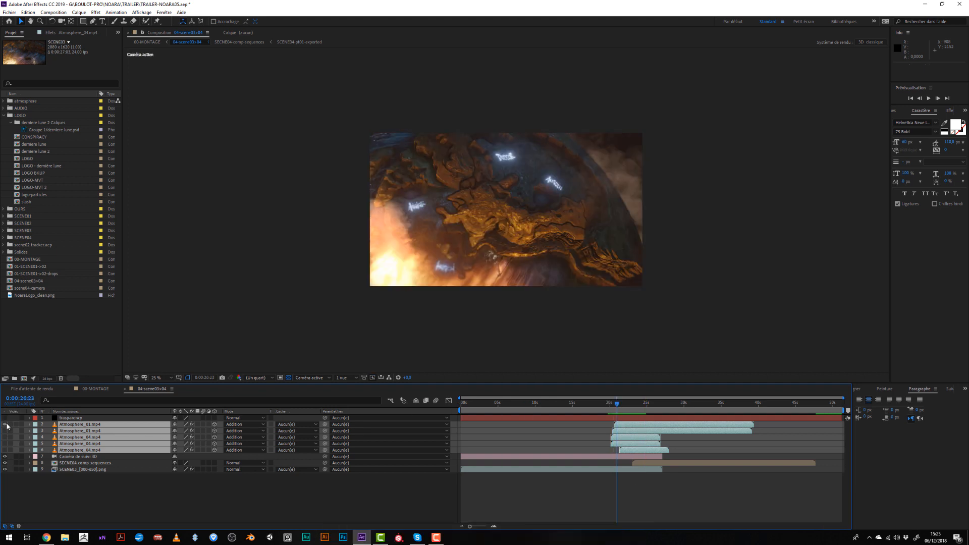
{"action": "key", "text": "space"}
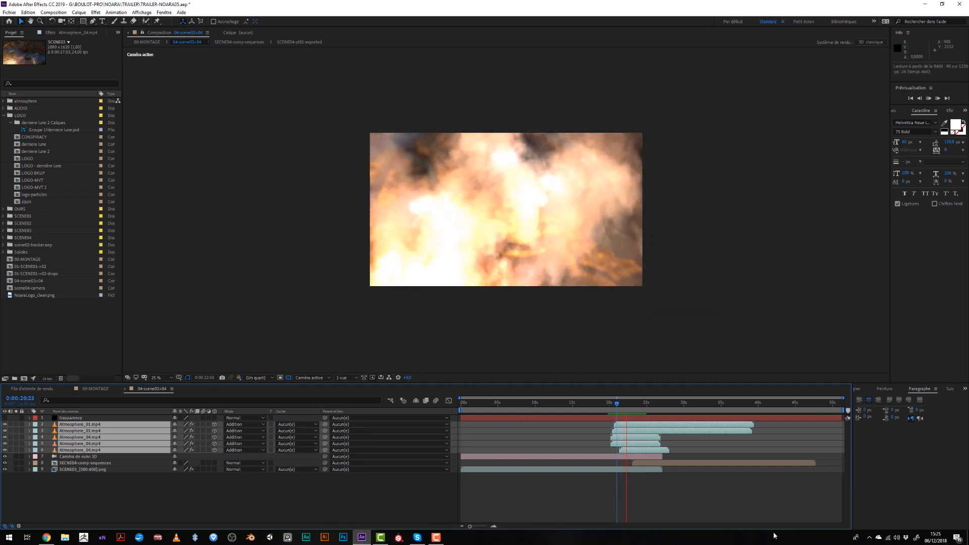